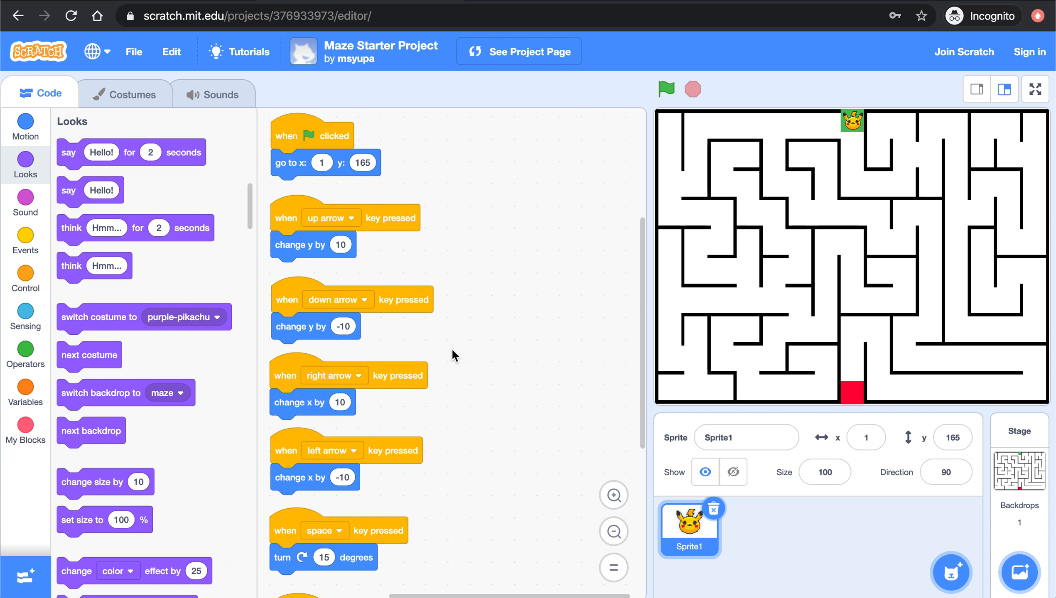
Move the Pikachu sprite up 10 steps at the maze entrance with the up-arrow script
key("Up")
Move the sprite around the maze entrance with the arrow-key scripts
key("Down")
key("Down")
key("Up")
key("Left")
key("Right")
key("Down")
scroll(575, 480, "up", 1)
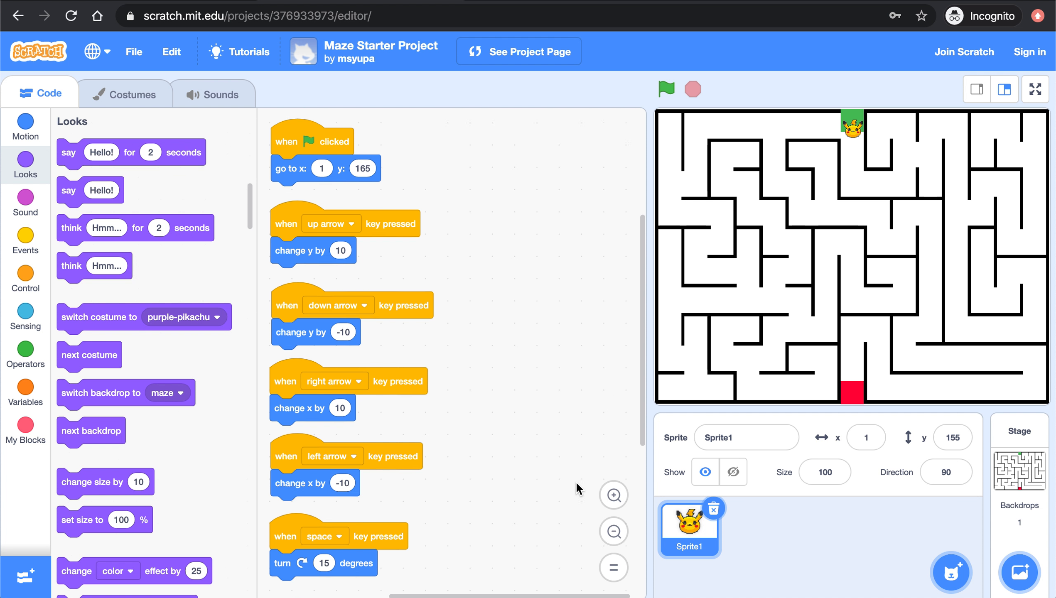
scroll(575, 480, "down", 3)
scroll(575, 481, "down", 3)
scroll(575, 481, "down", 1)
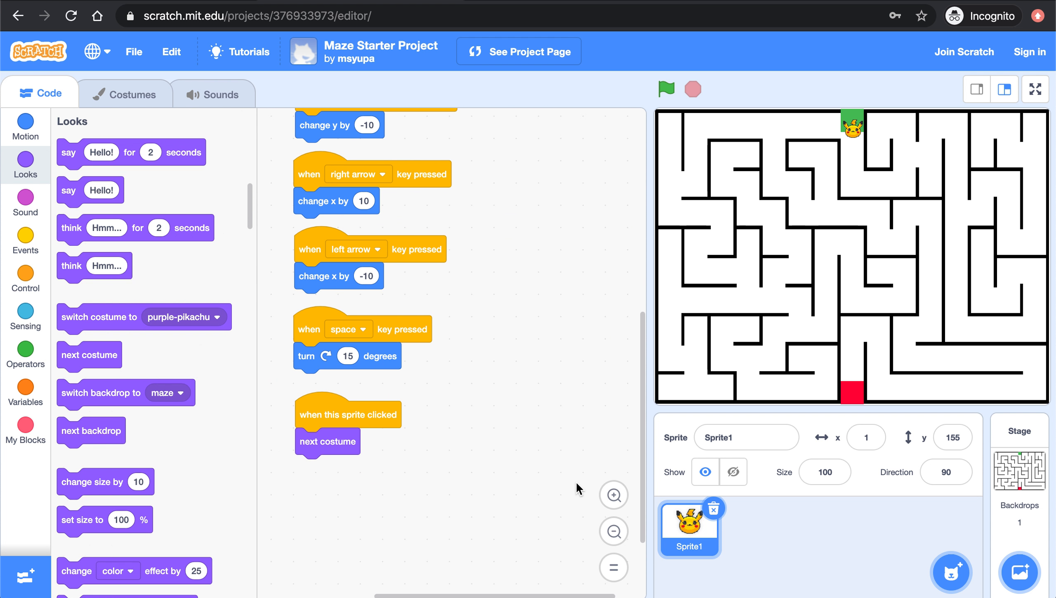
Spin the sprite several times with the space-bar turn script
key("space")
key("space")
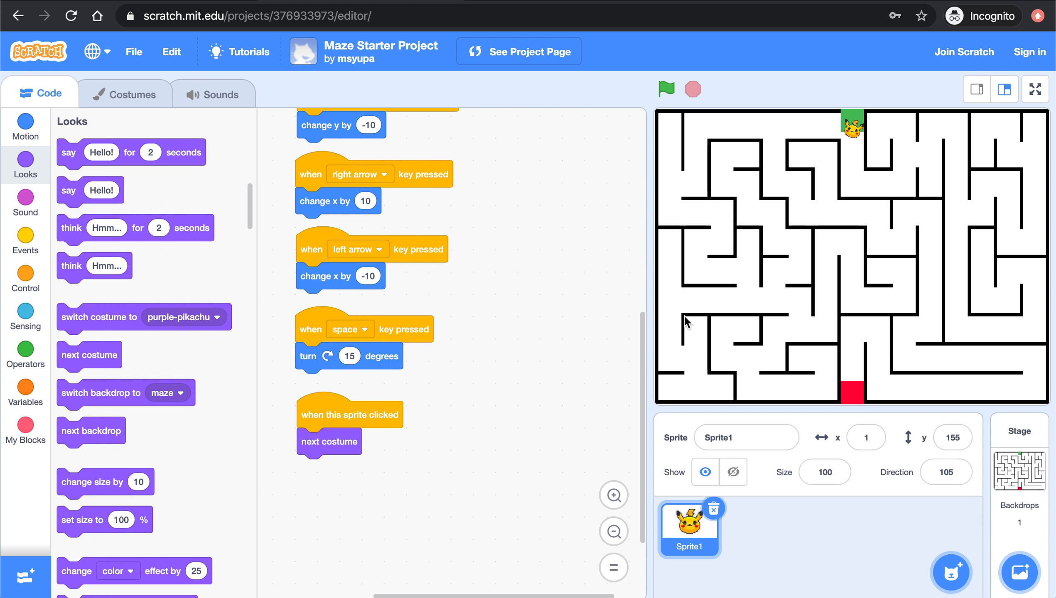
key("space")
key("space")
key("space")
key("space")
key("space")
key("space")
key("space")
key("space")
key("space")
key("space")
key("space")
key("space")
key("space")
key("space")
key("space")
key("space")
key("space")
key("space")
key("space")
key("space")
key("space")
key("space")
Cycle the sprite through its next costumes by clicking it on the stage
left_click(851, 128)
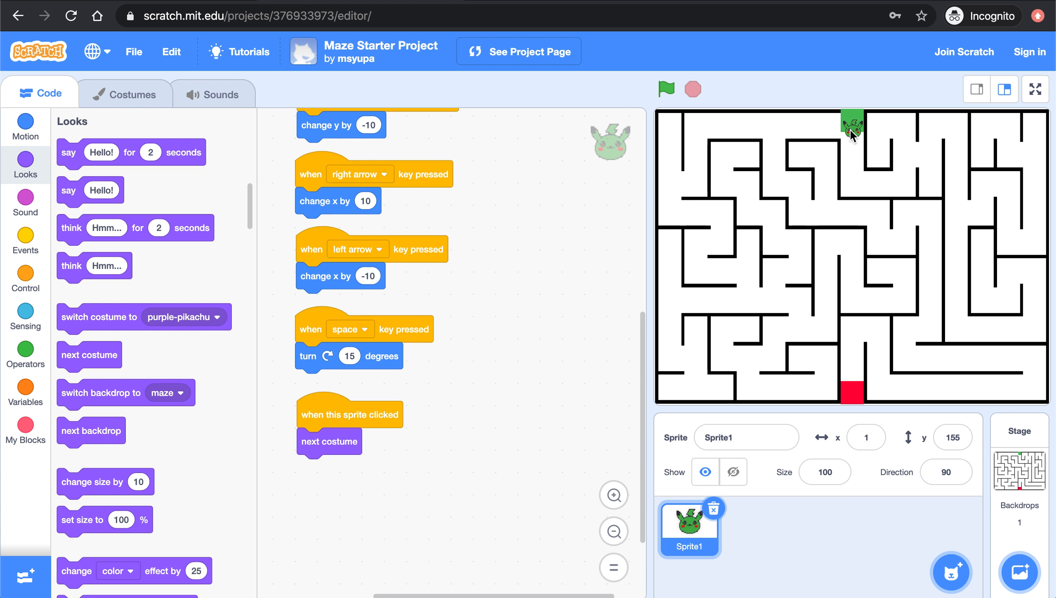
left_click(850, 129)
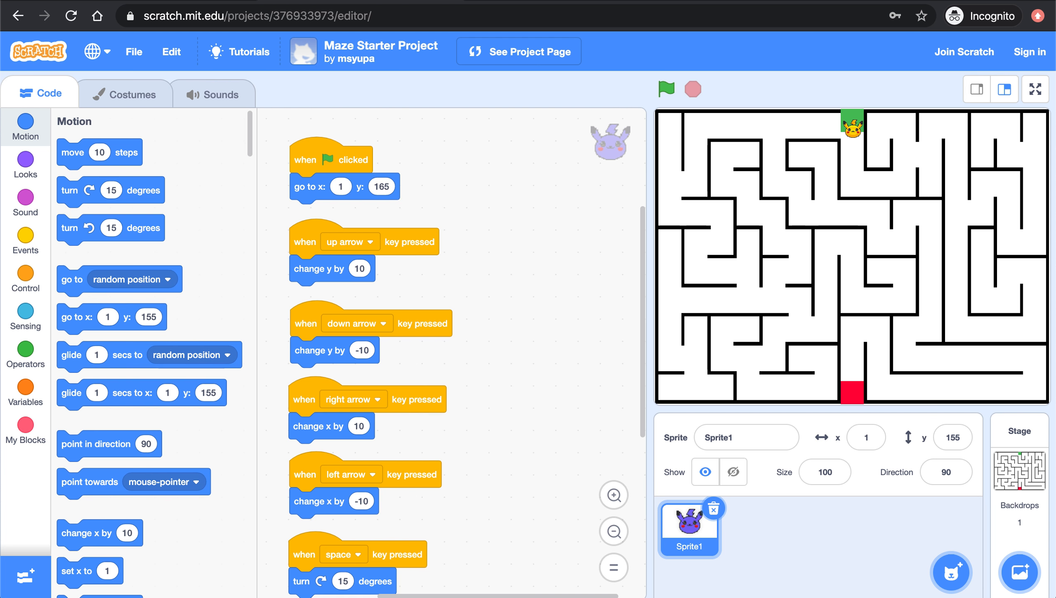
Start a new painted blank backdrop on the Stage
left_click(1018, 470)
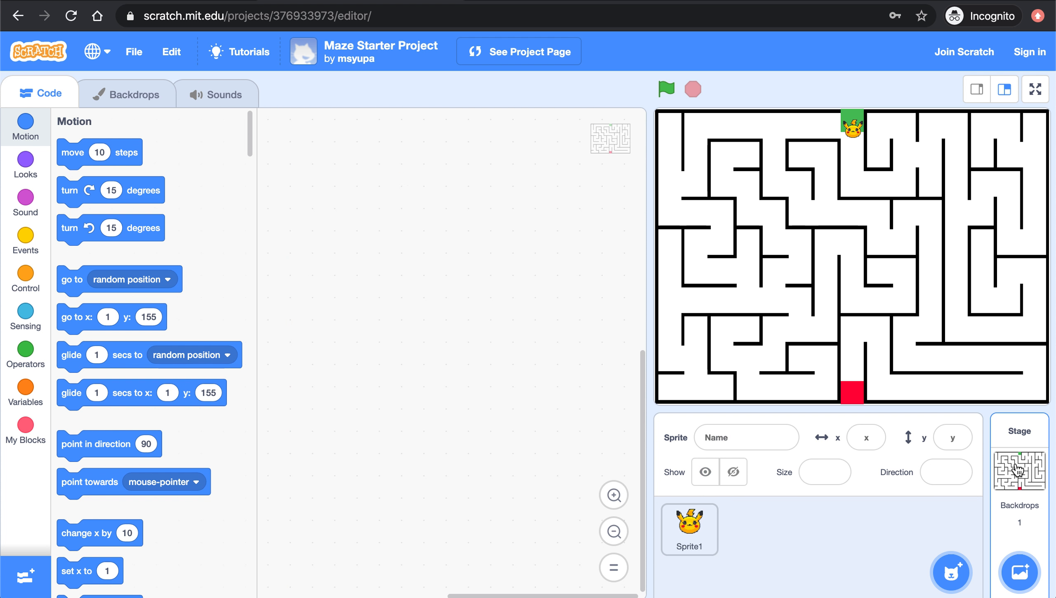
left_click(115, 97)
mouse_move(63, 571)
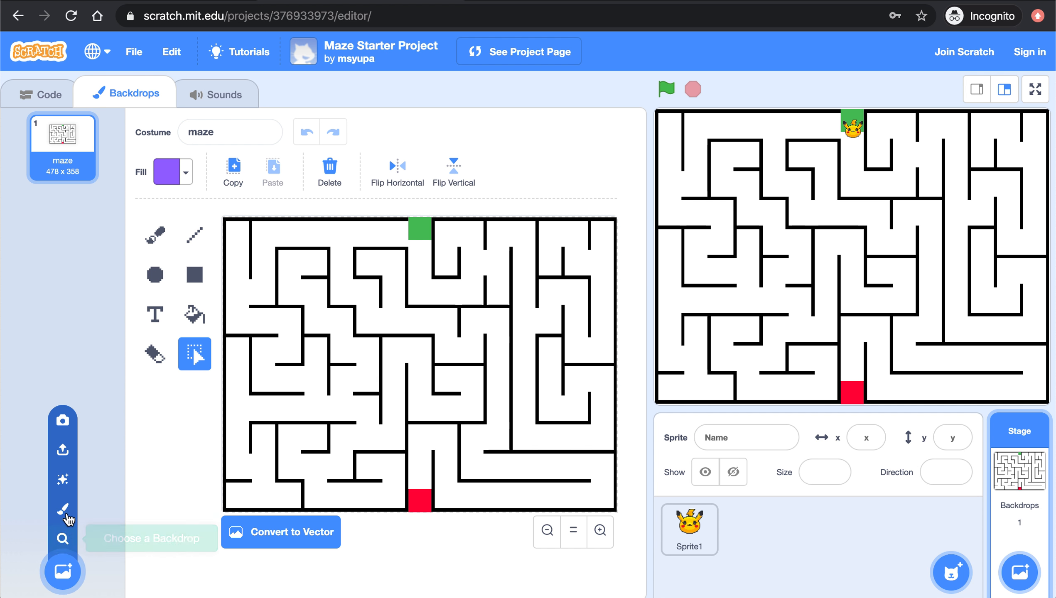
left_click(63, 510)
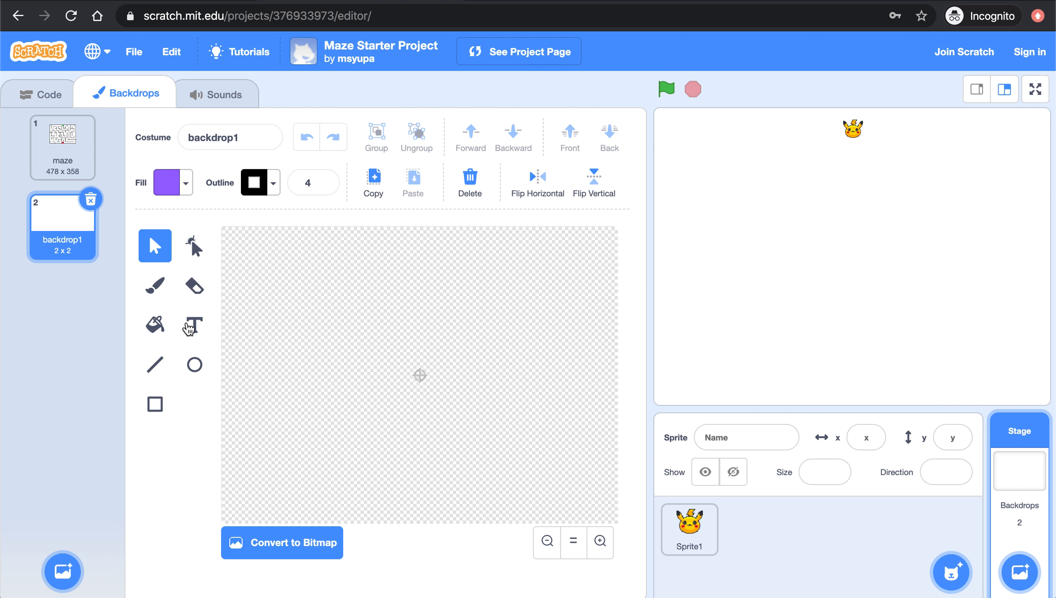
Write large purple YOU WIN text and centre it on the backdrop
left_click(194, 326)
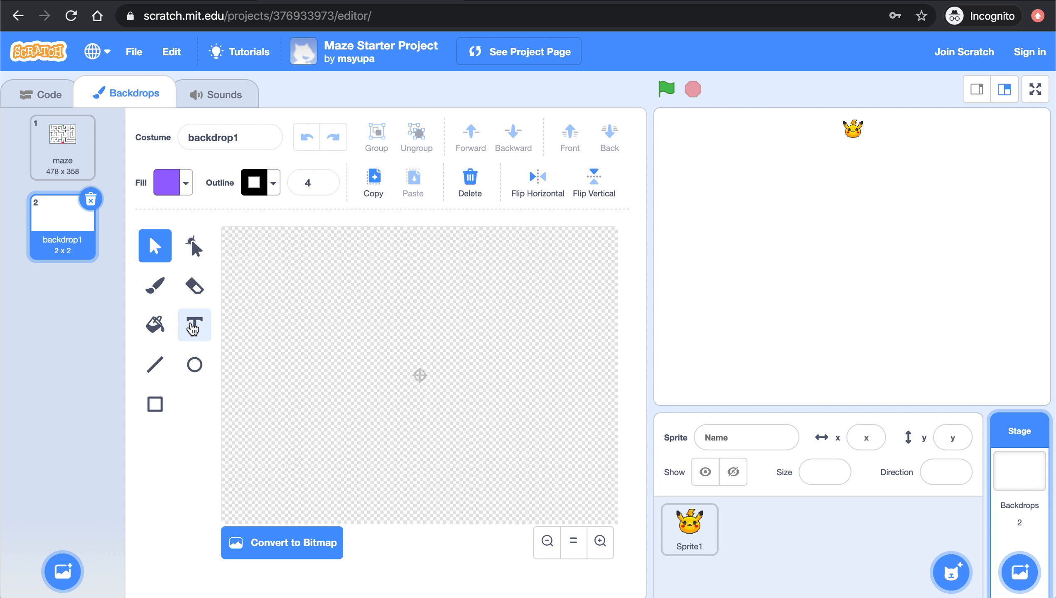
left_click(312, 353)
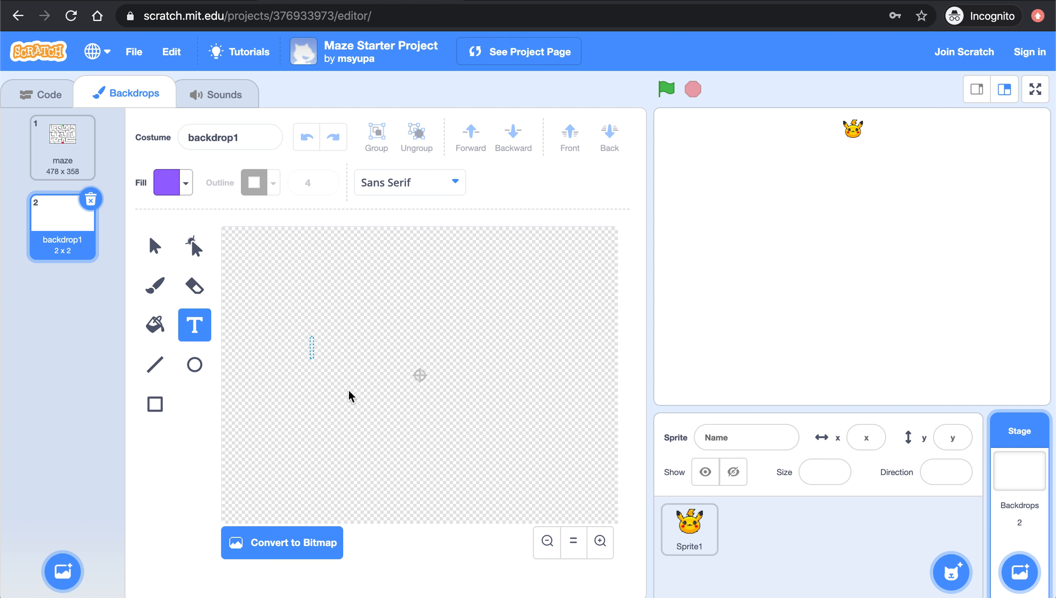
type("YOU W")
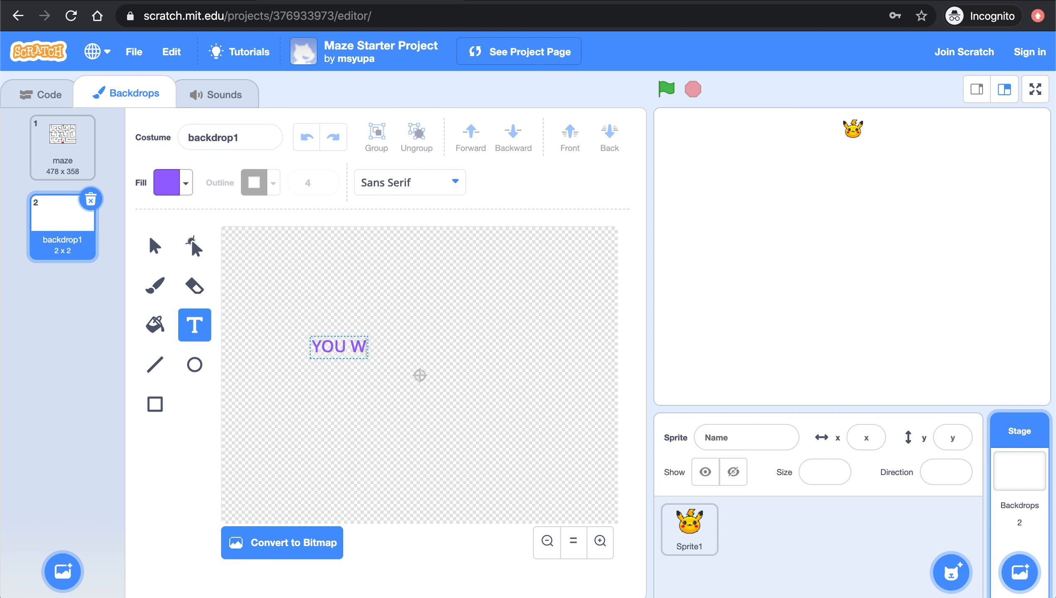
type("IN")
left_click(401, 321)
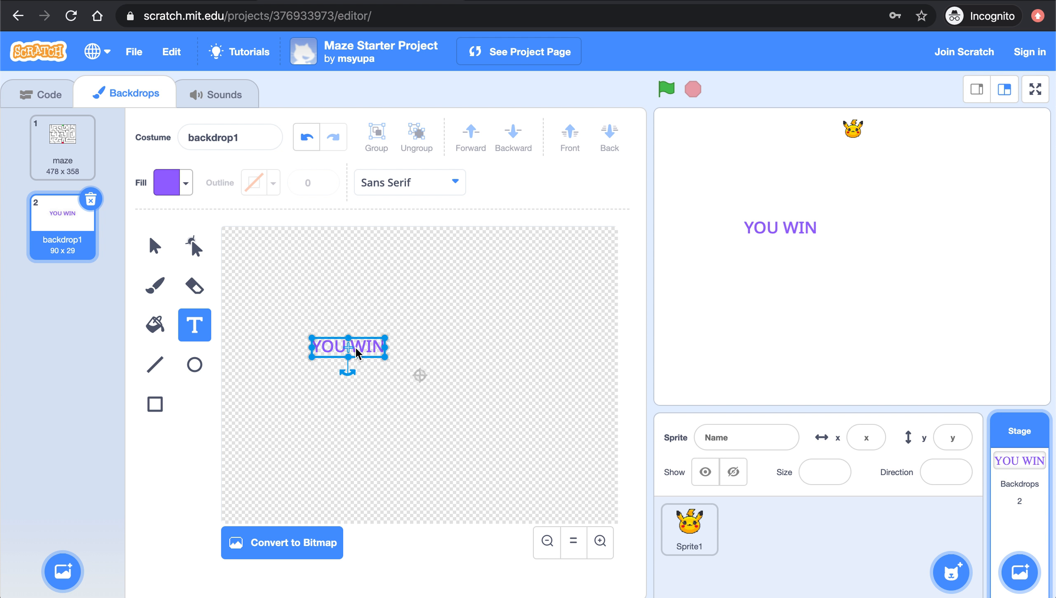
left_click_drag(347, 350, 420, 375)
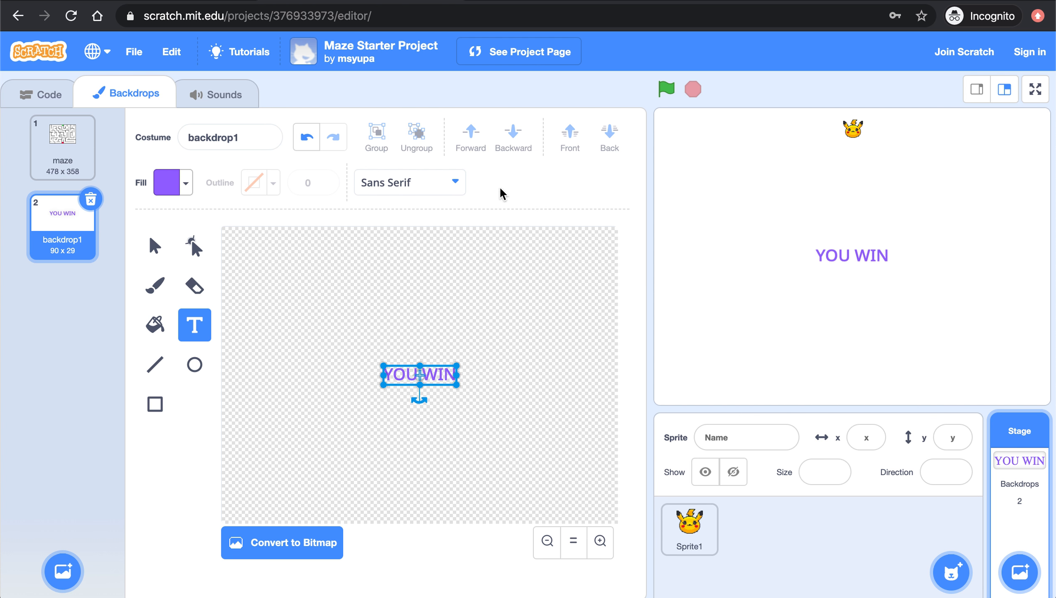
mouse_move(382, 365)
left_mouse_down()
mouse_move(328, 313)
mouse_move(237, 323)
left_mouse_up()
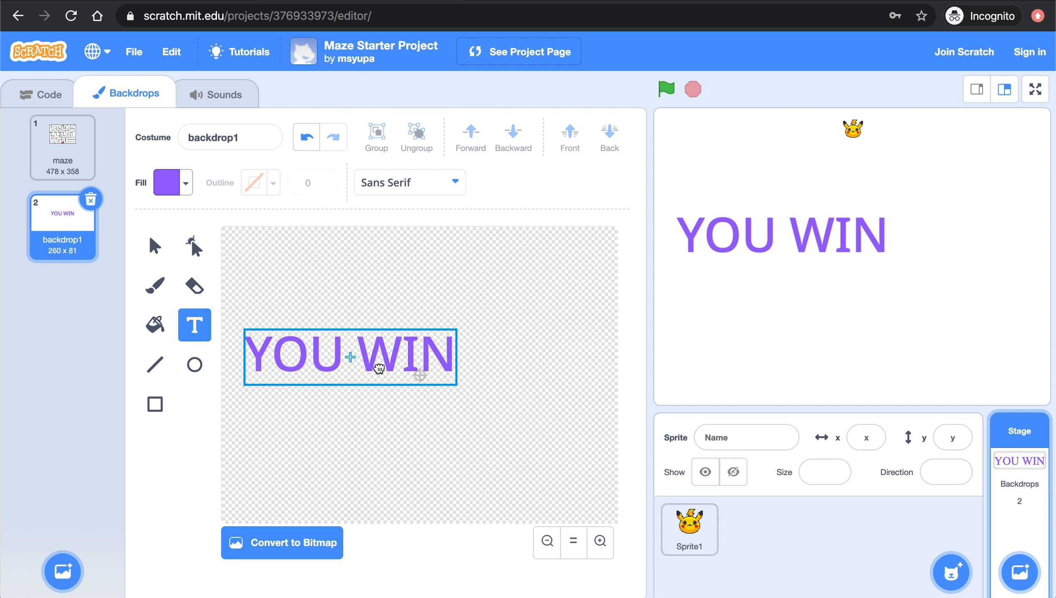
mouse_move(375, 371)
left_mouse_down()
mouse_move(442, 393)
mouse_move(438, 384)
left_mouse_up()
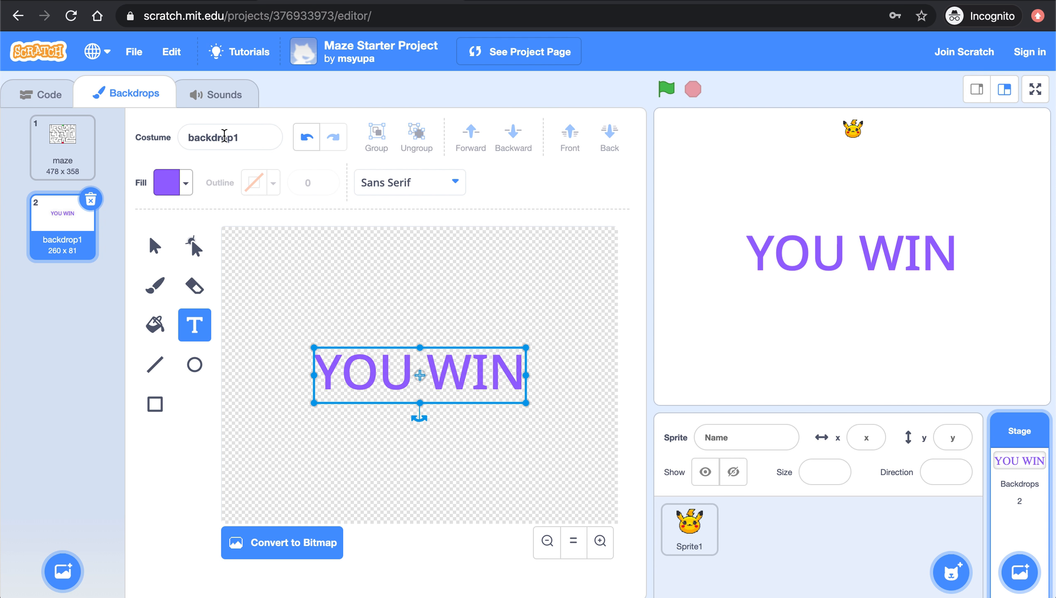
Select the backdrop's name ready to rename it You Win
double_click(223, 137)
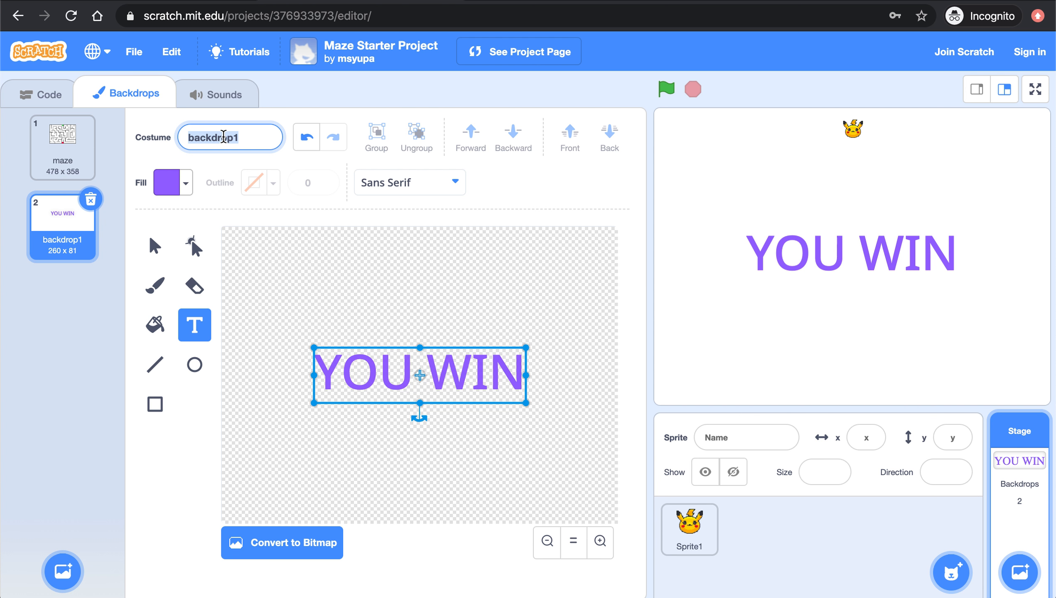
type("You Win")
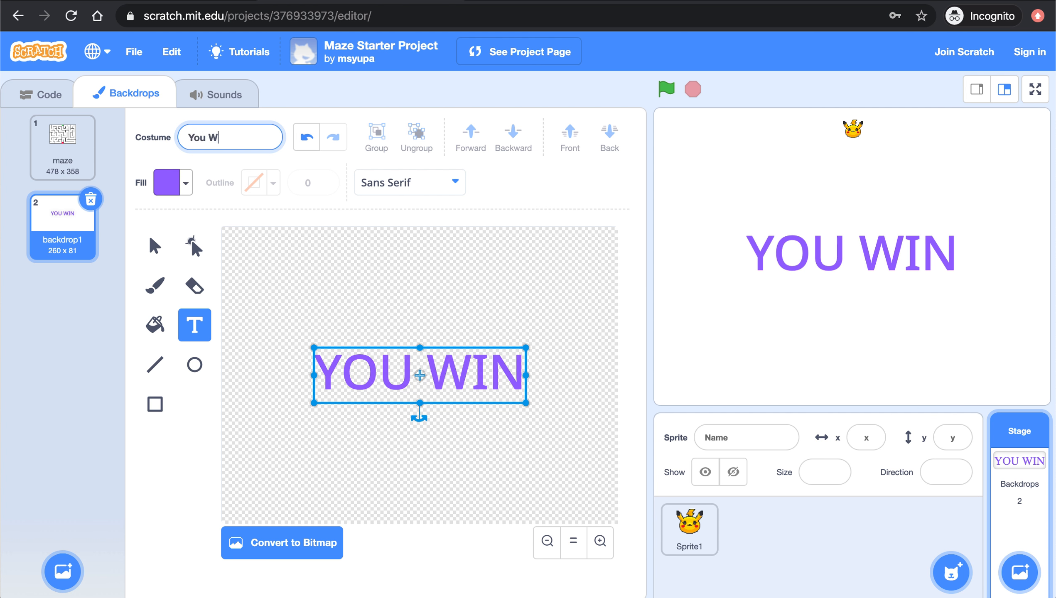
Confirm the You Win name and add another blank backdrop named You Lose
left_click(116, 320)
mouse_move(64, 569)
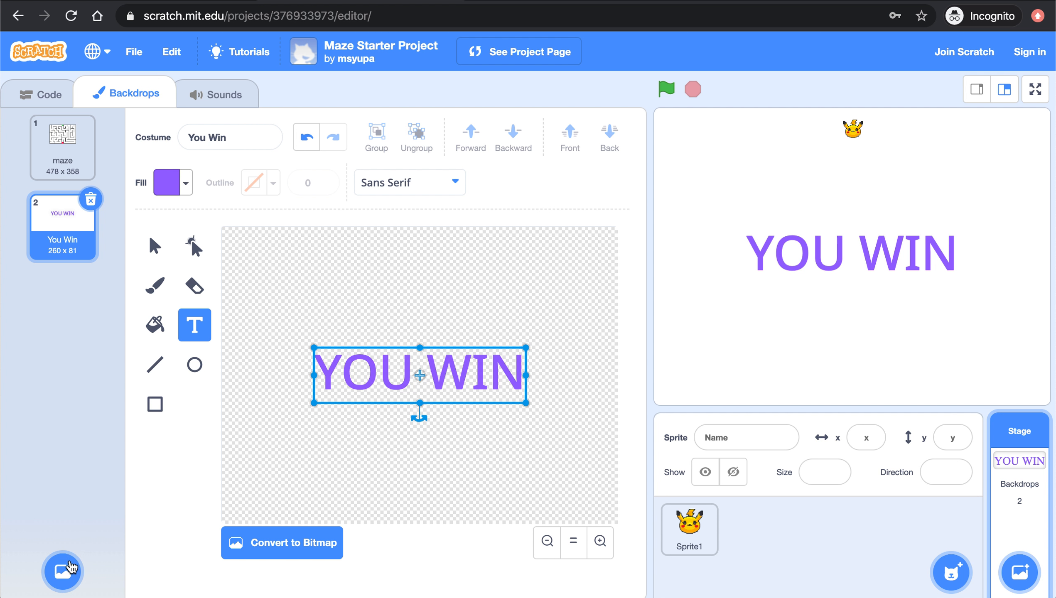
left_click(63, 509)
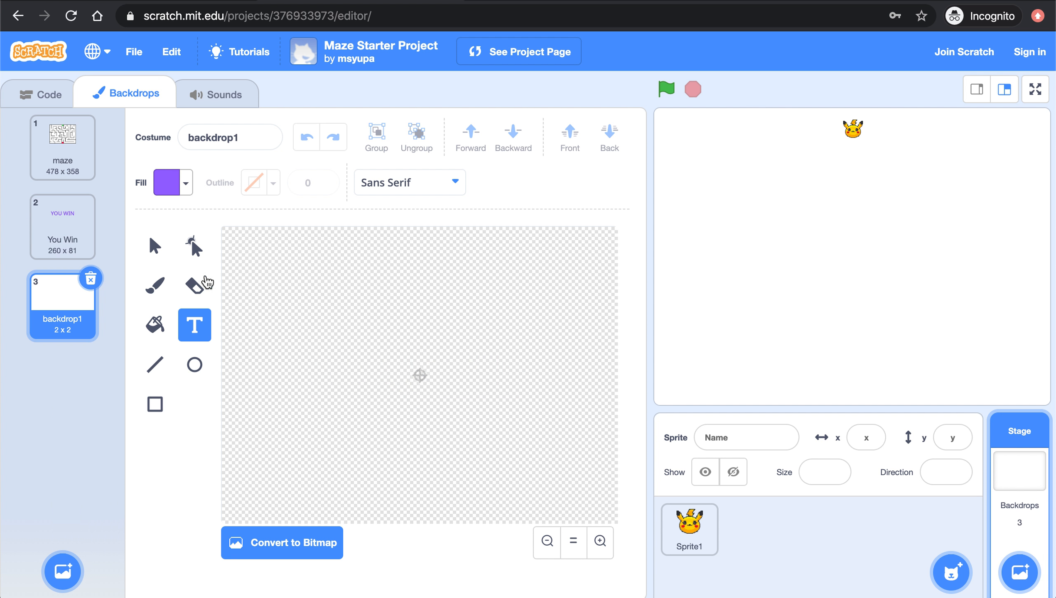
left_click(213, 137)
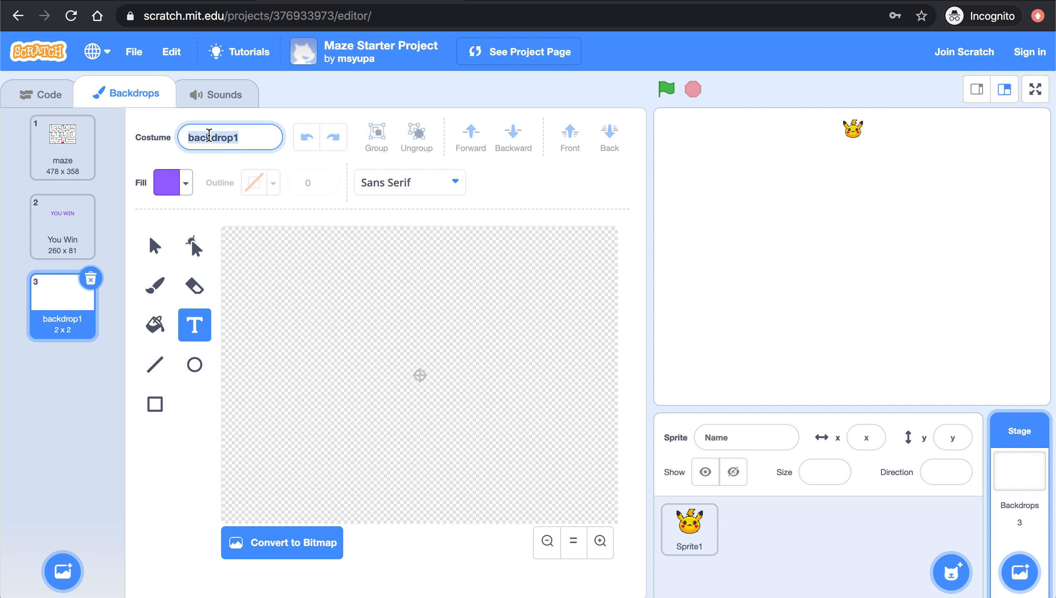
type("You Lose")
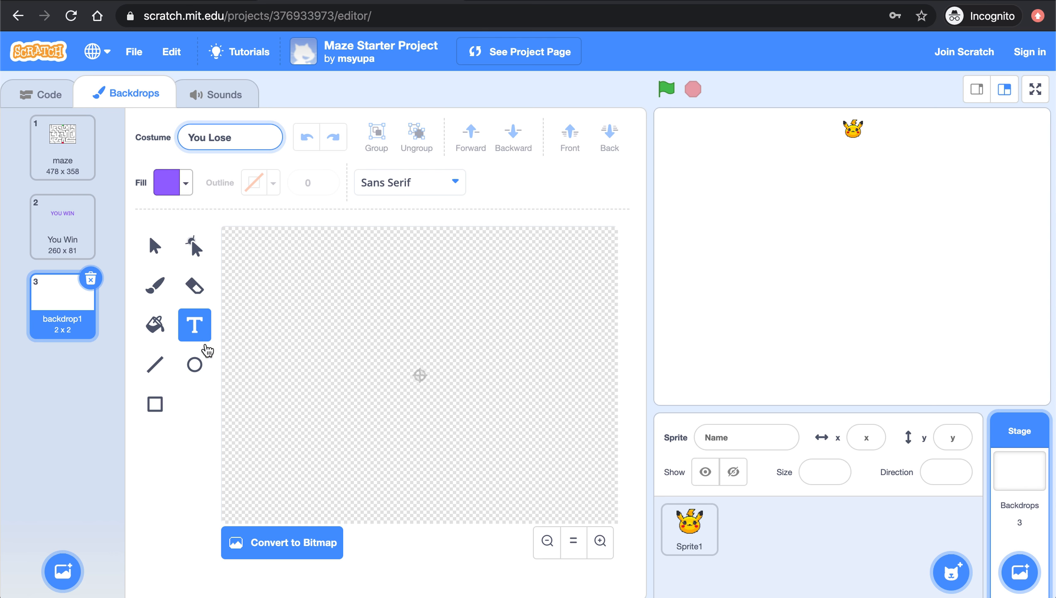
key("Return")
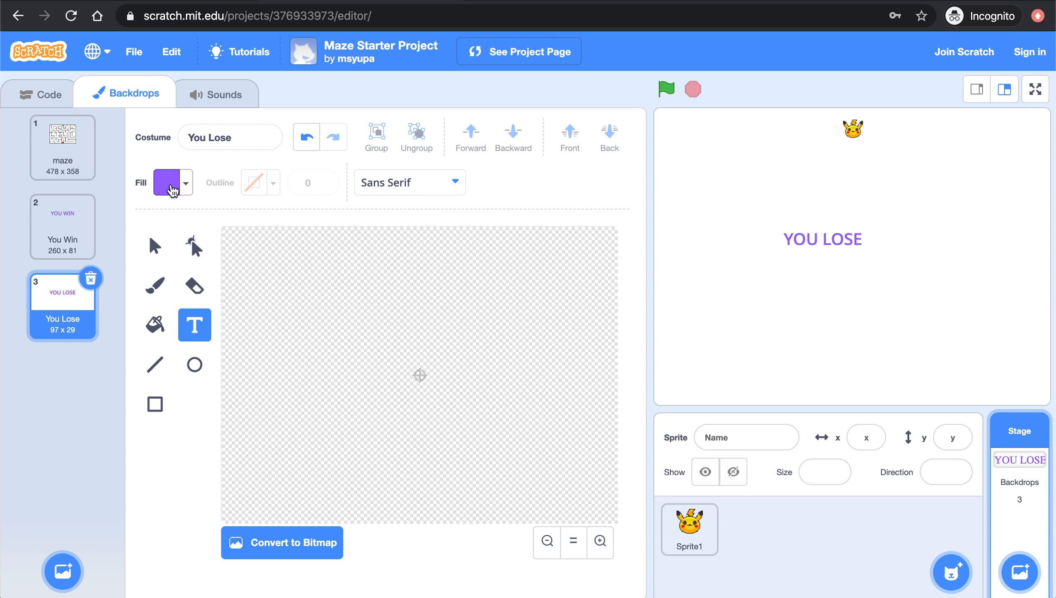
Set the fill colour to a saturated red
left_click(168, 183)
left_click_drag(185, 241, 102, 241)
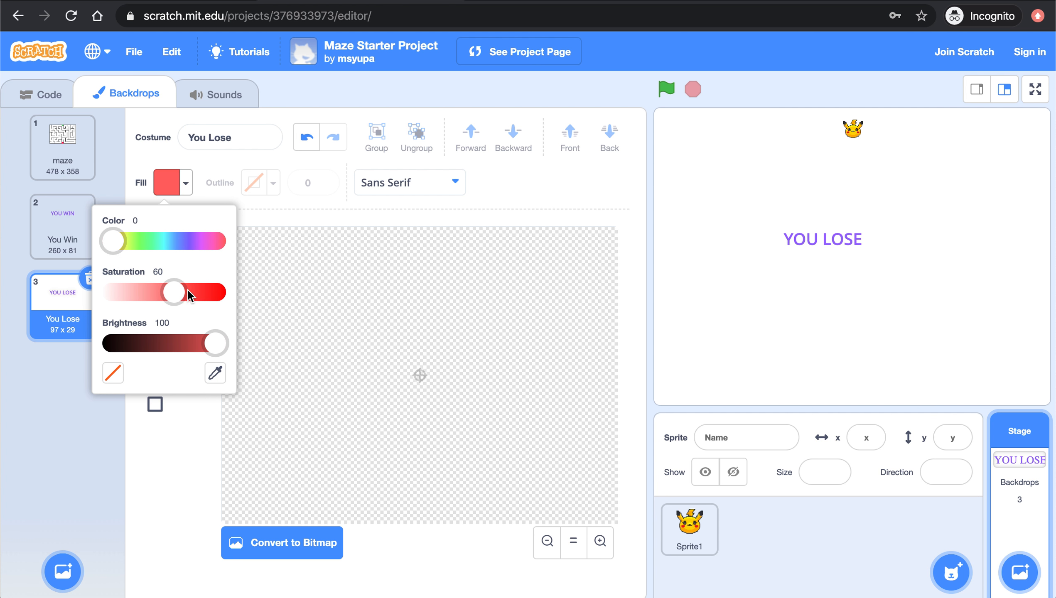
left_click_drag(175, 292, 198, 291)
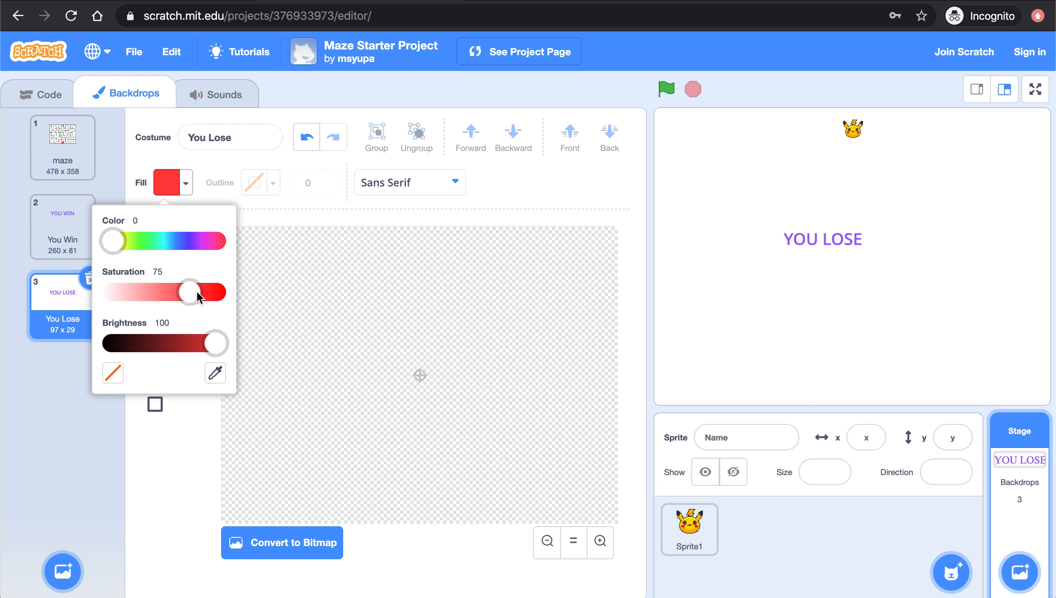
Write large red YOU LOSE text near the centre of the backdrop
left_click(193, 443)
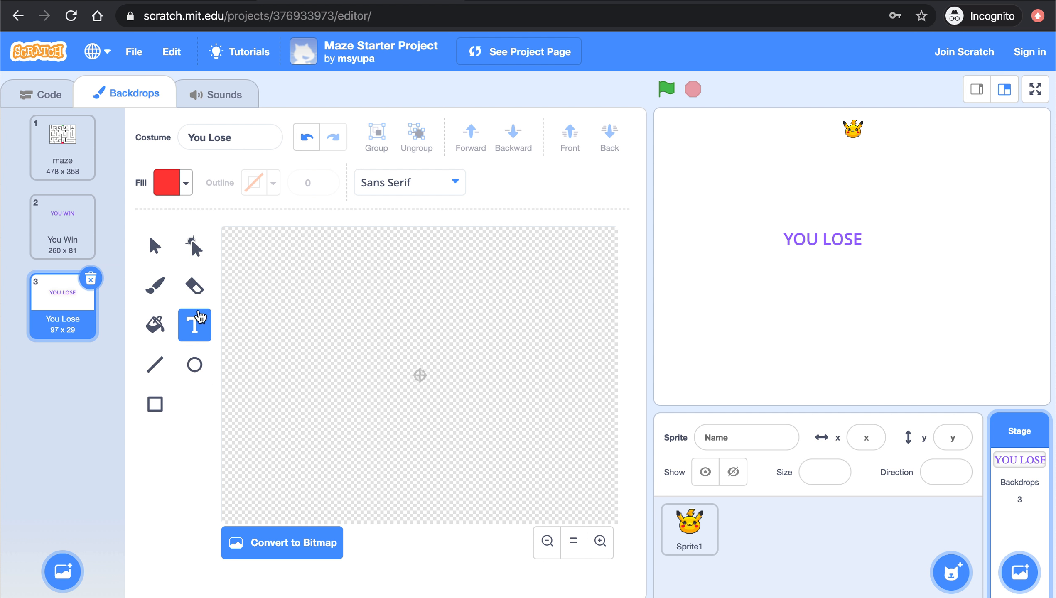
left_click(378, 362)
type("YOU LOSE")
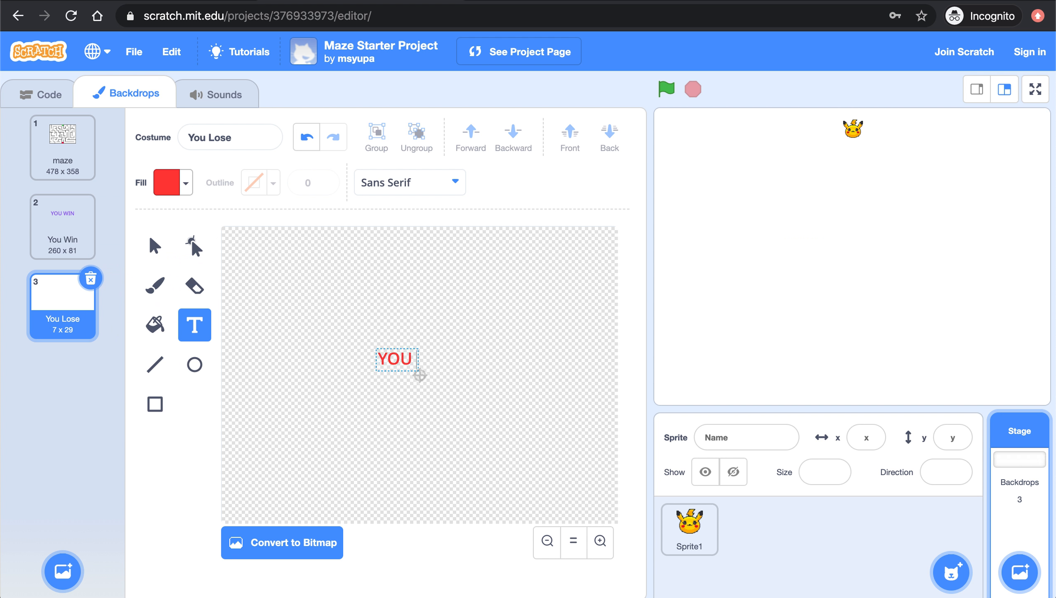
left_click(424, 329)
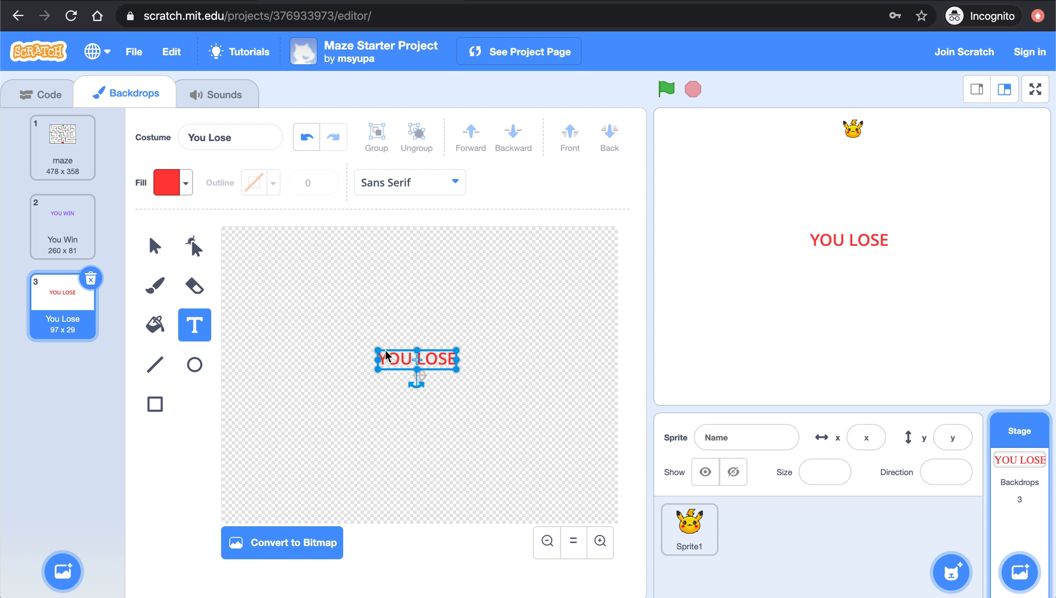
left_click_drag(377, 344, 336, 331)
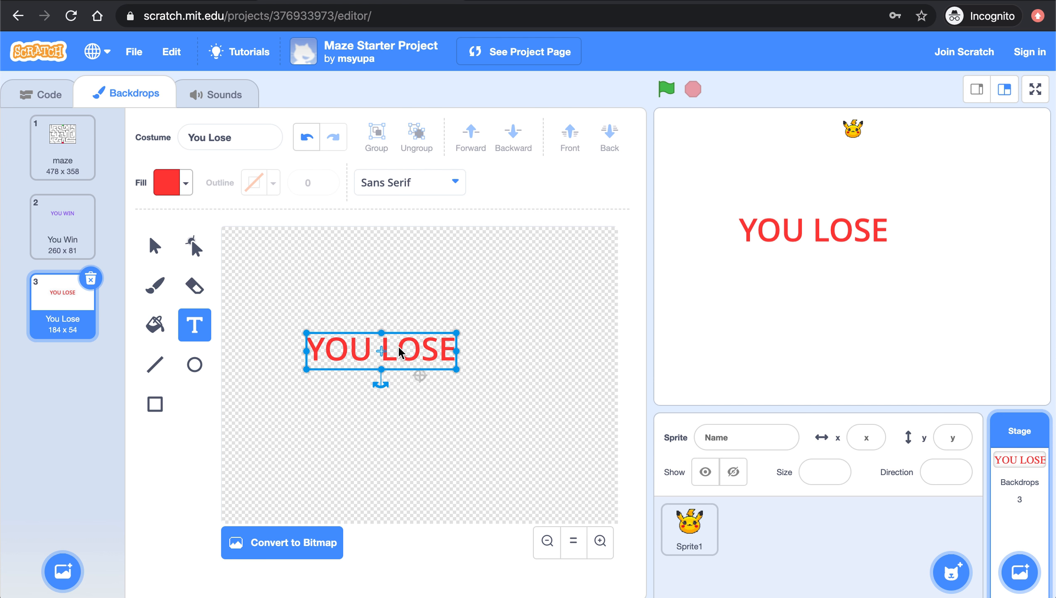
left_click_drag(416, 368, 441, 374)
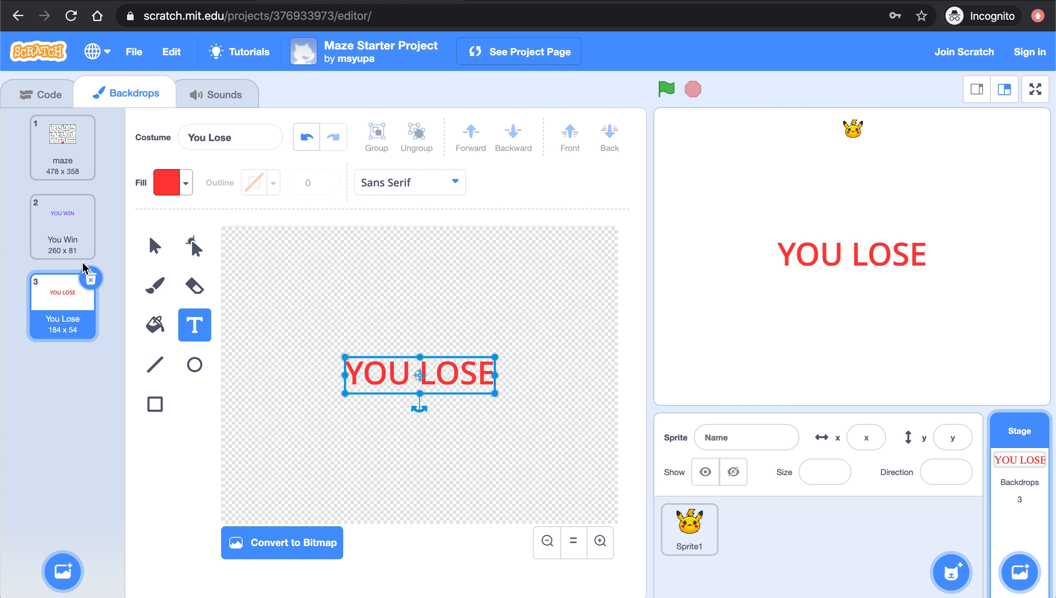
left_click(62, 235)
left_click(62, 297)
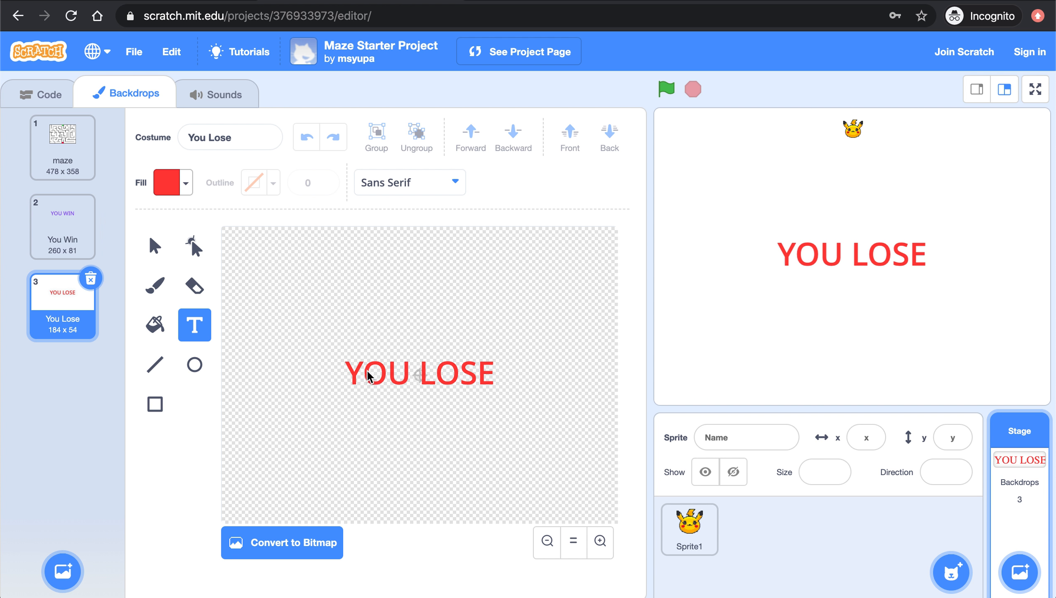
Give Sprite1 a green-flag script with an if-then block attached
left_click(43, 94)
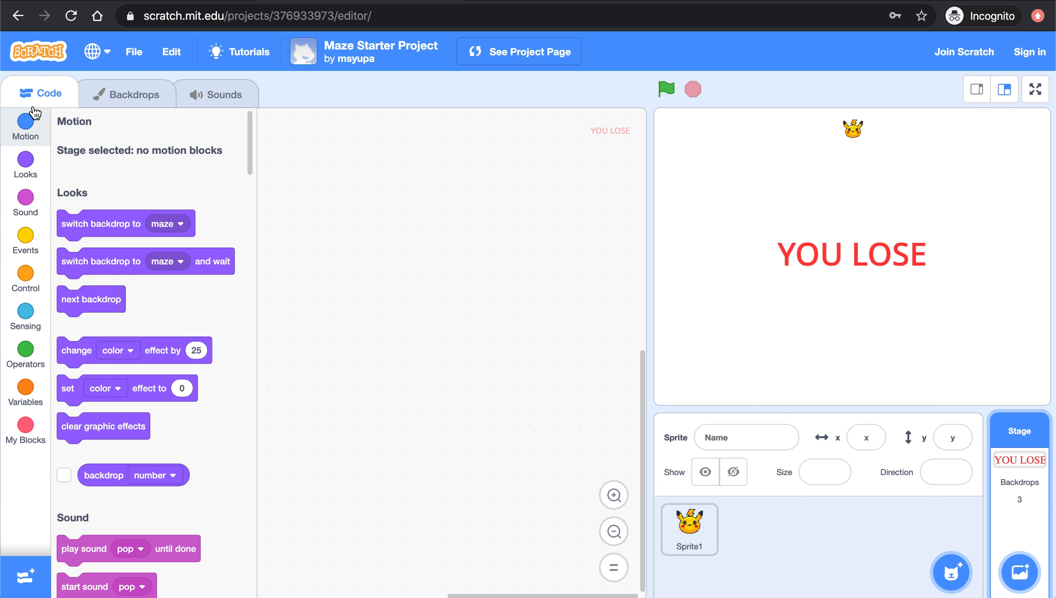
left_click(688, 531)
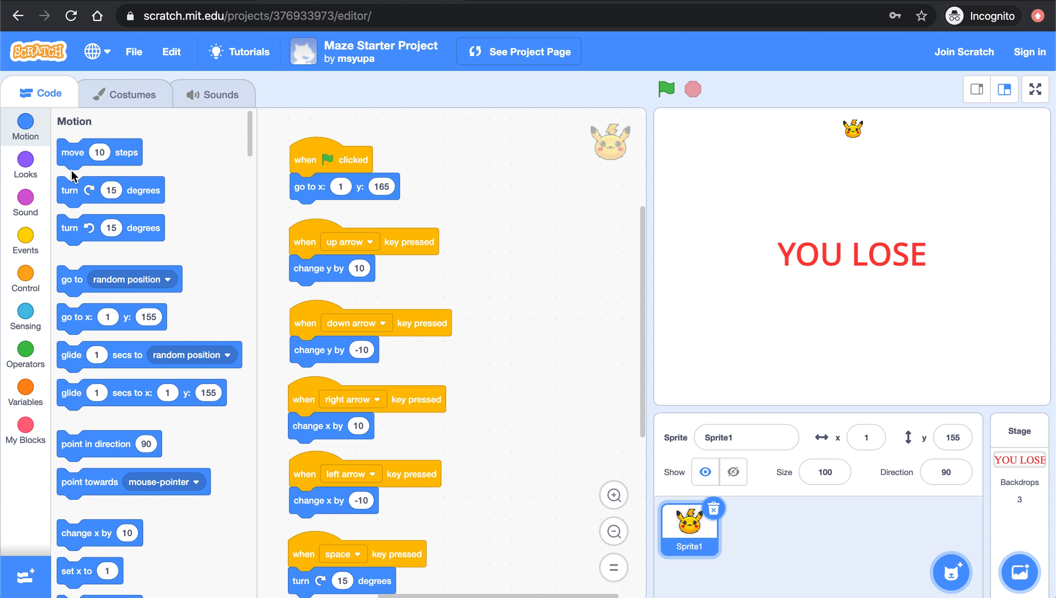
left_click(25, 239)
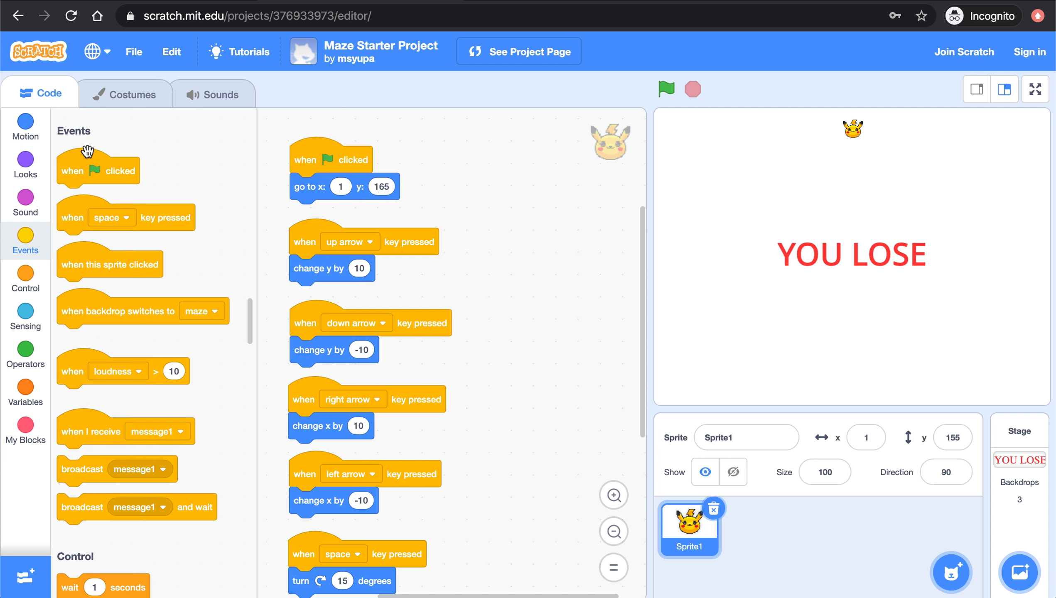
mouse_move(88, 160)
left_mouse_down()
mouse_move(521, 172)
mouse_move(523, 163)
left_mouse_up()
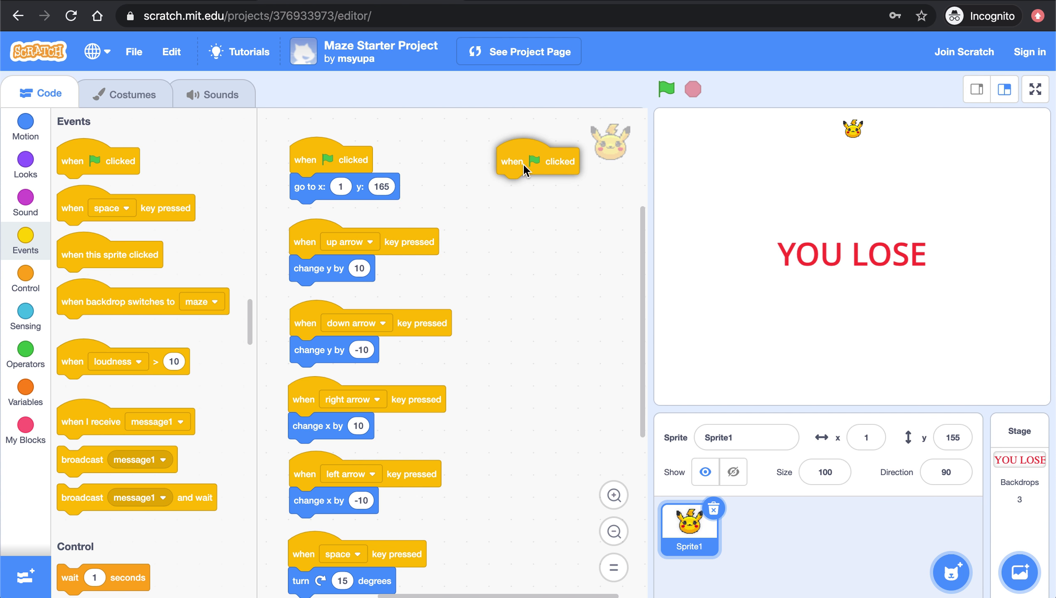
left_click(26, 273)
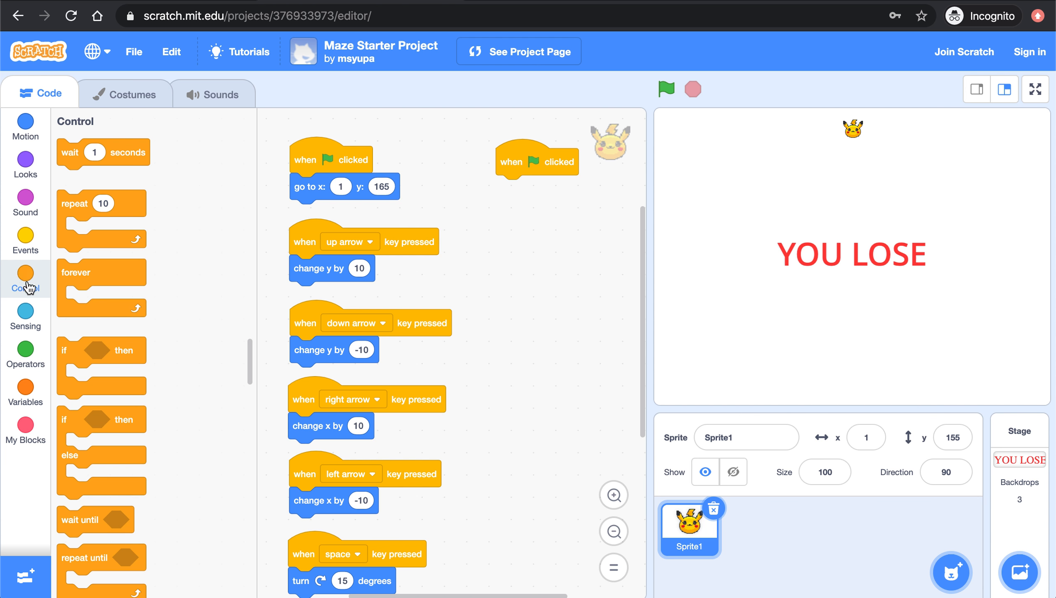
left_click_drag(75, 360, 515, 204)
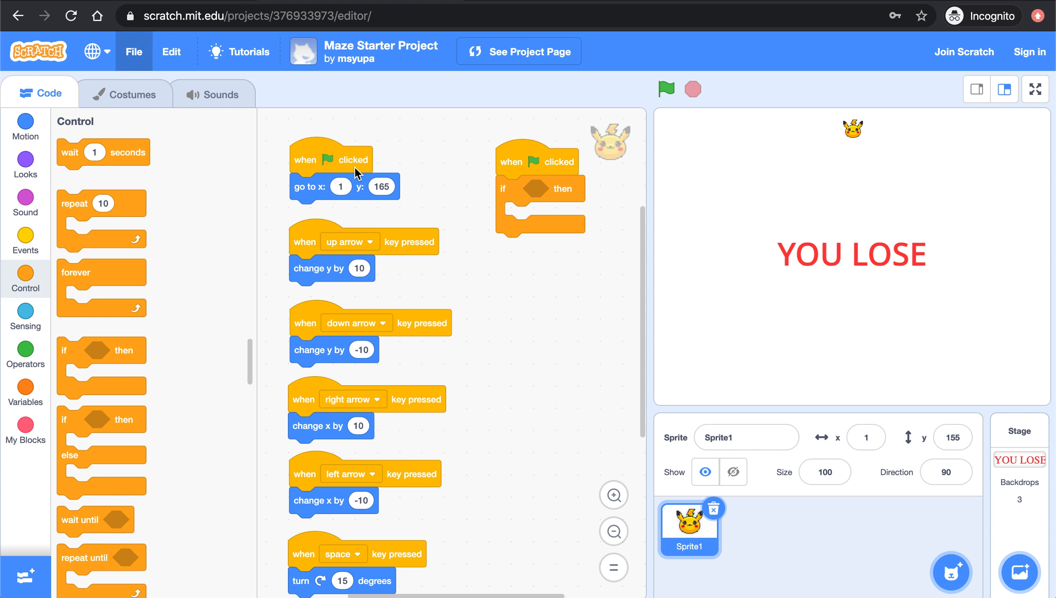
Show the maze backdrop on the Stage again and return to Sprite1's code
left_click(1025, 472)
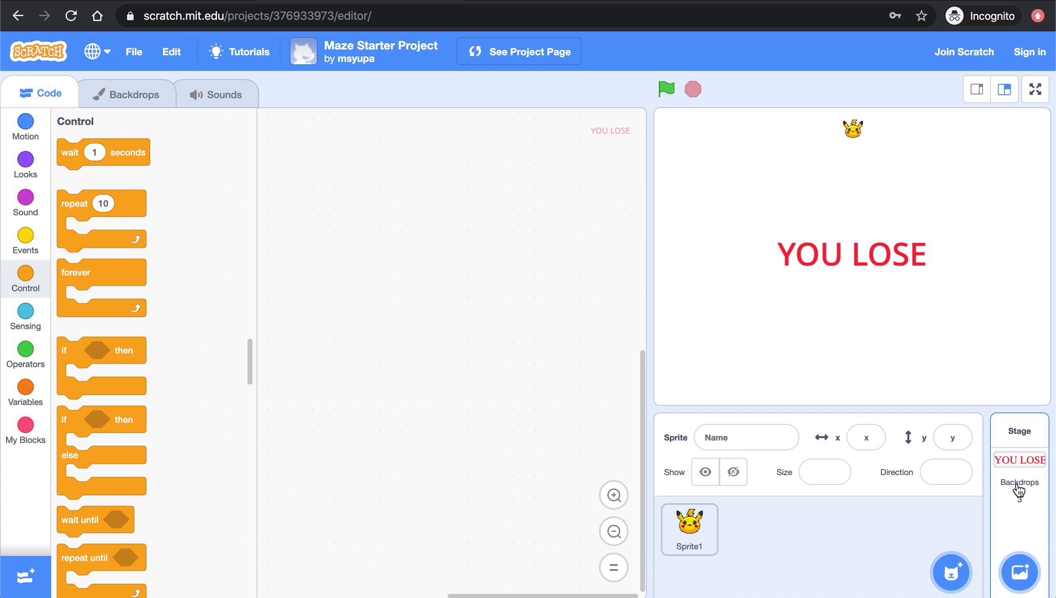
left_click(123, 93)
left_click(62, 146)
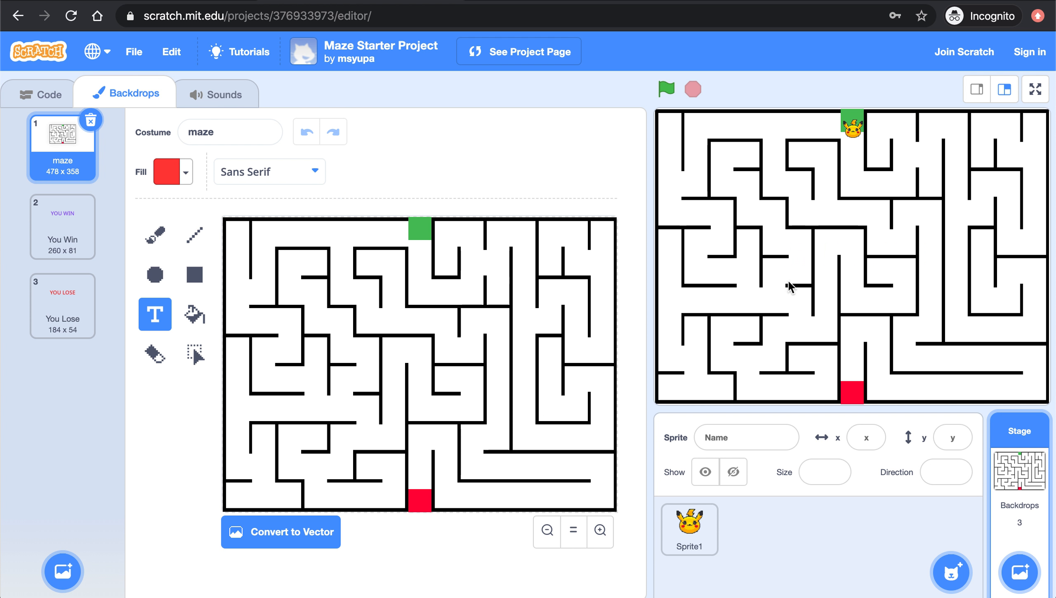
left_click(690, 527)
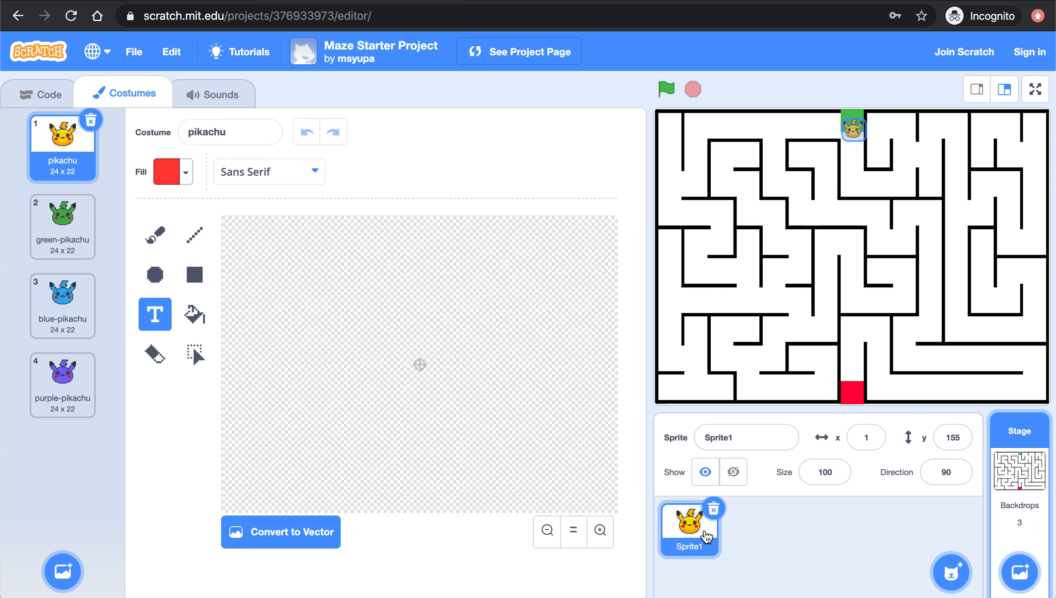
left_click(39, 94)
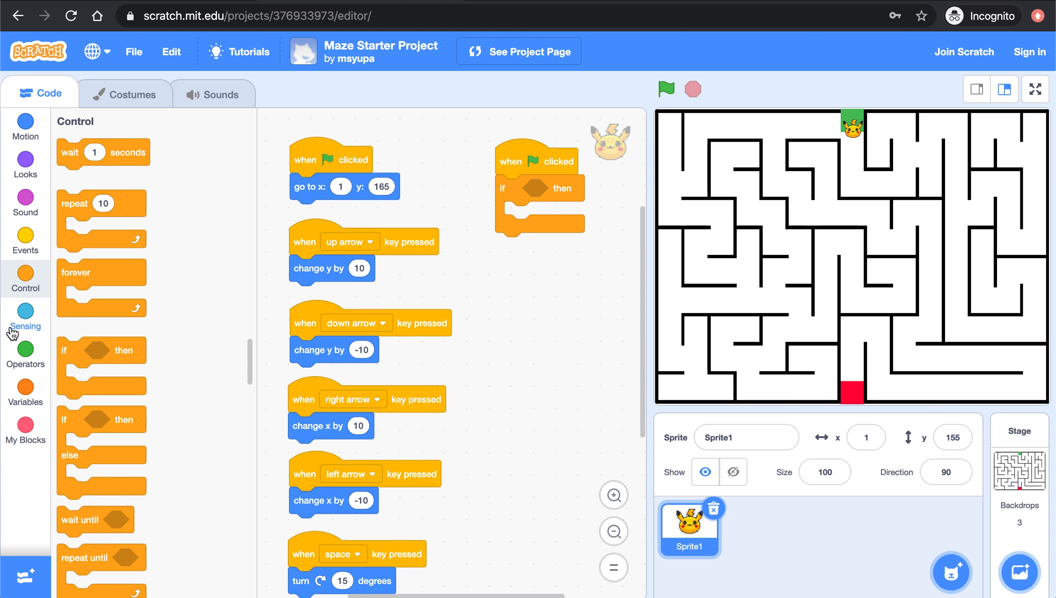
Put a touching-colour condition into the if block
left_click(25, 313)
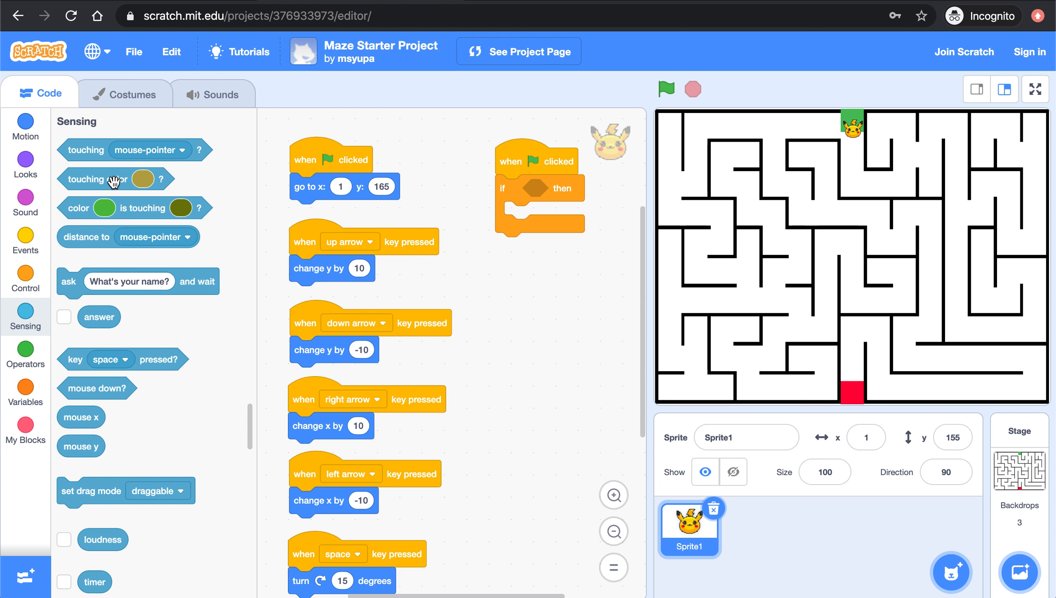
left_click_drag(93, 180, 555, 190)
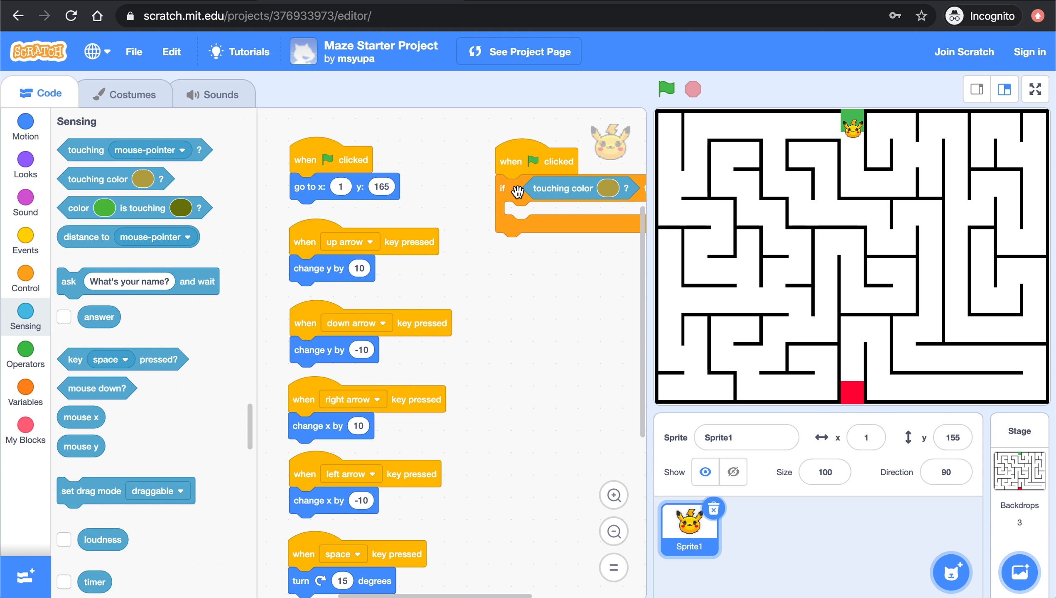
left_click_drag(561, 280, 511, 284)
left_click_drag(512, 192, 436, 229)
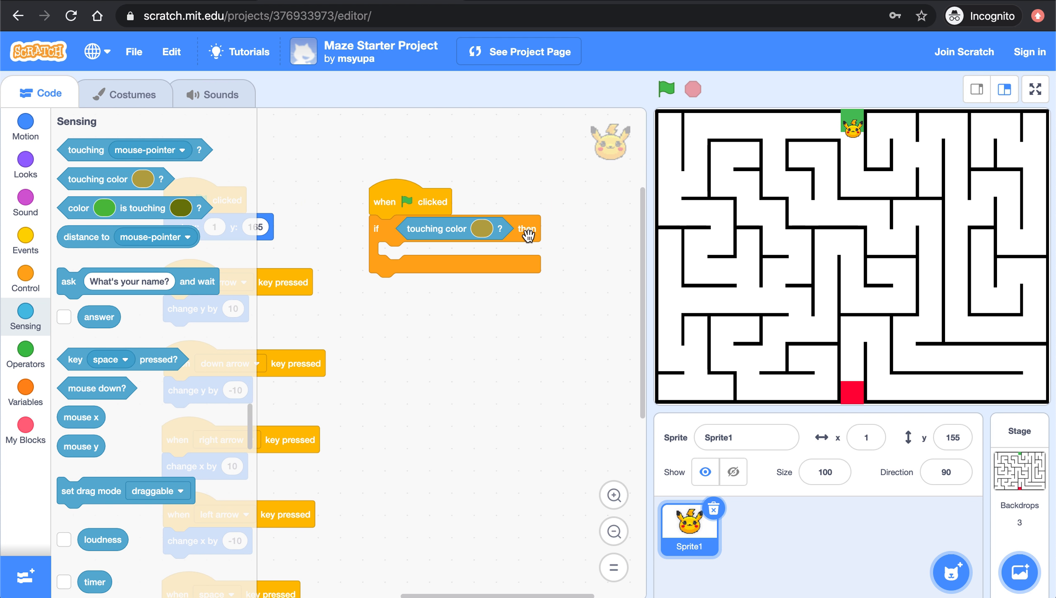
Set the touching colour to the black of the maze walls with the eyedropper
left_click(482, 229)
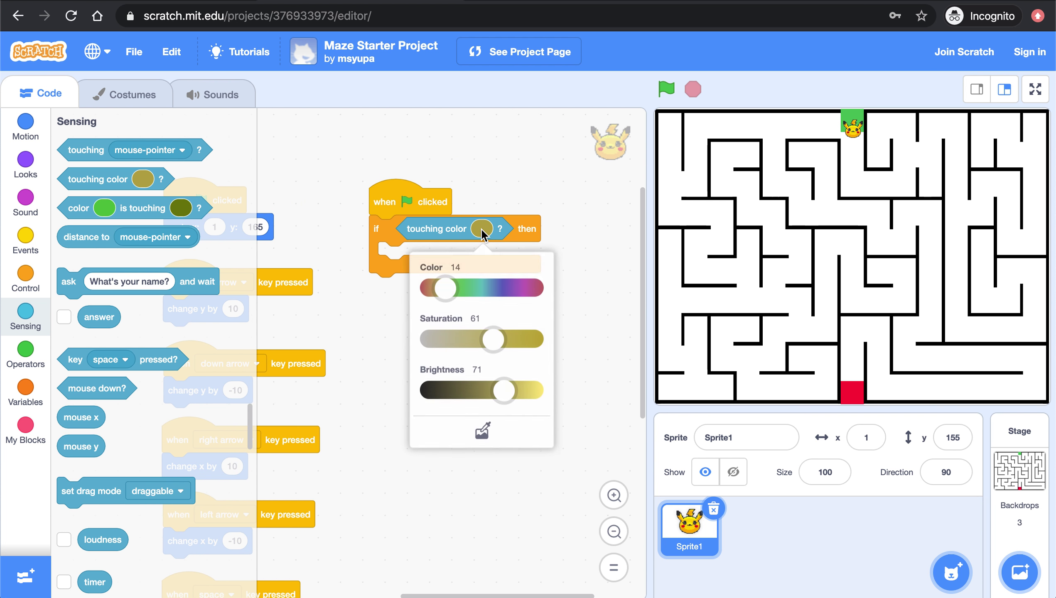
left_click(483, 435)
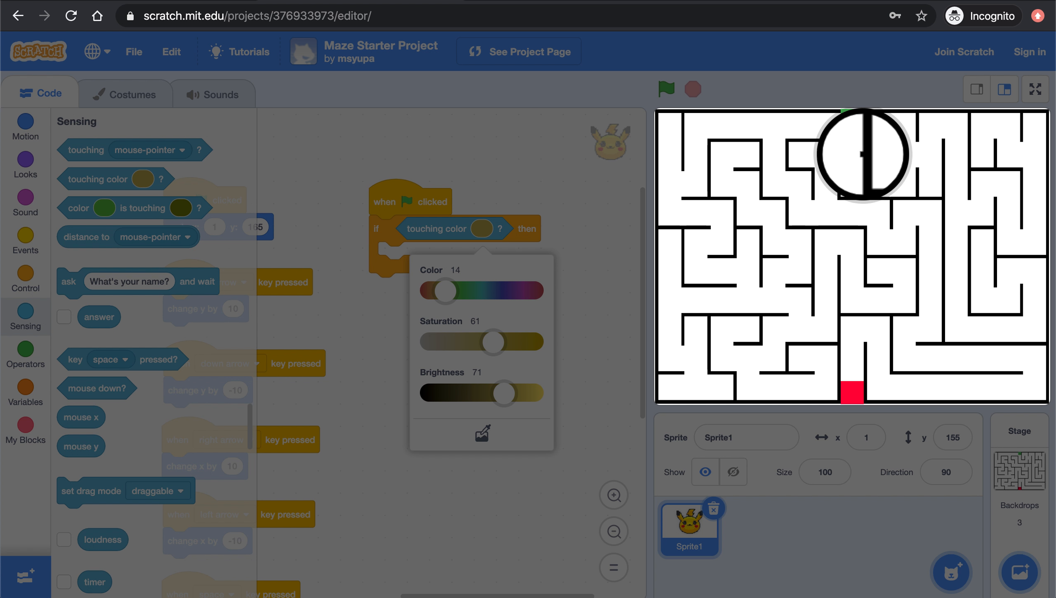
left_click(864, 155)
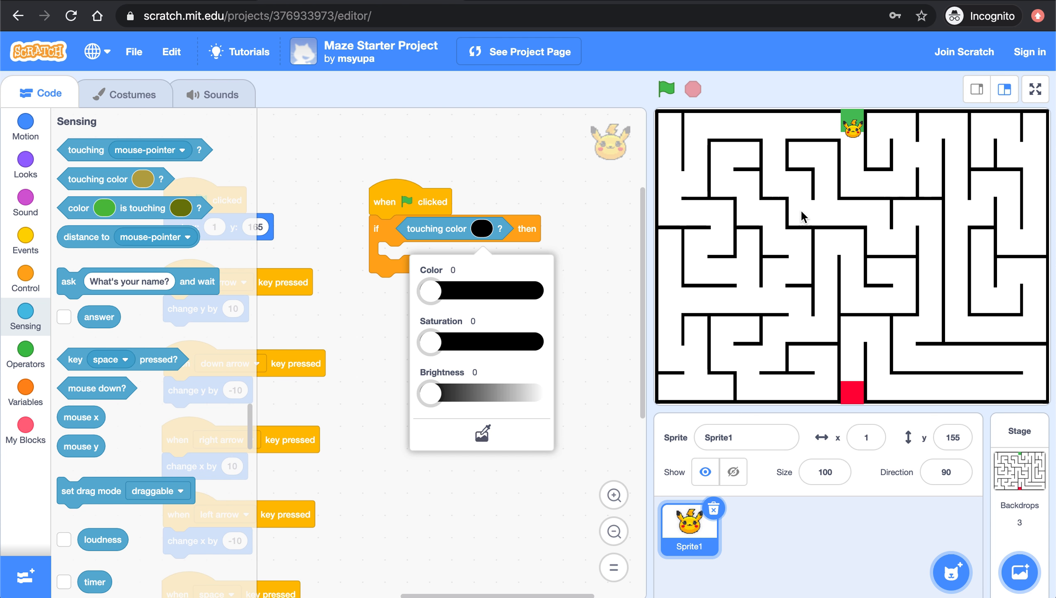
left_click(590, 191)
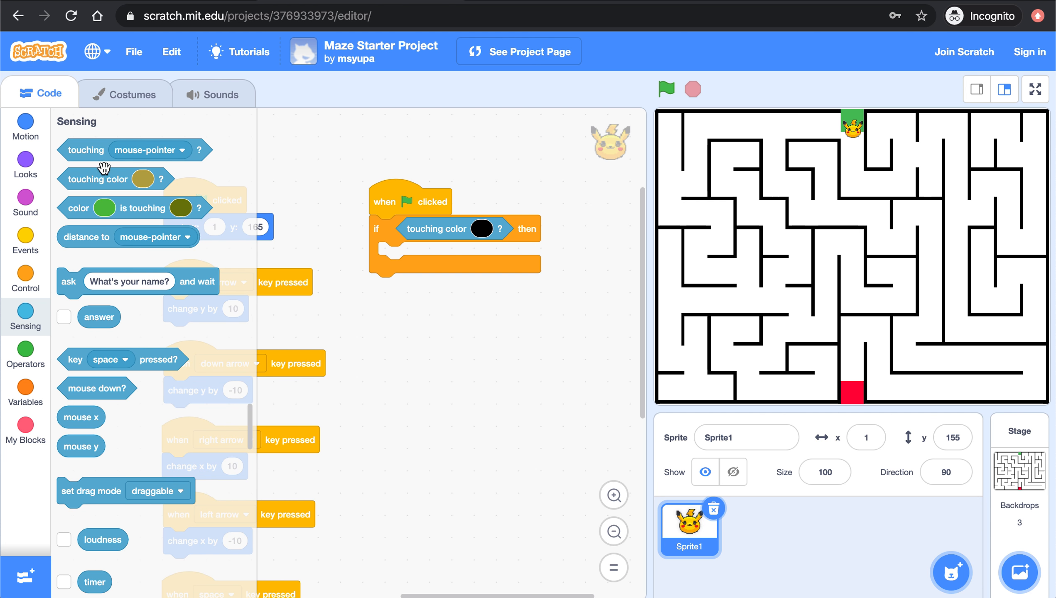
left_click(25, 163)
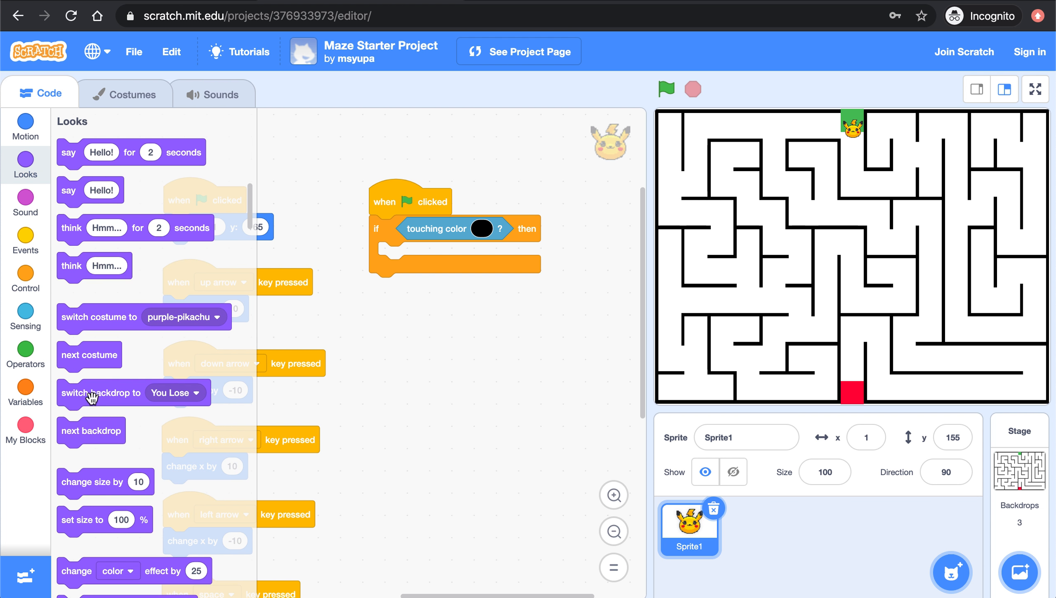
Place switch backdrop to You Lose inside the black-touching if block
left_click_drag(99, 392, 408, 264)
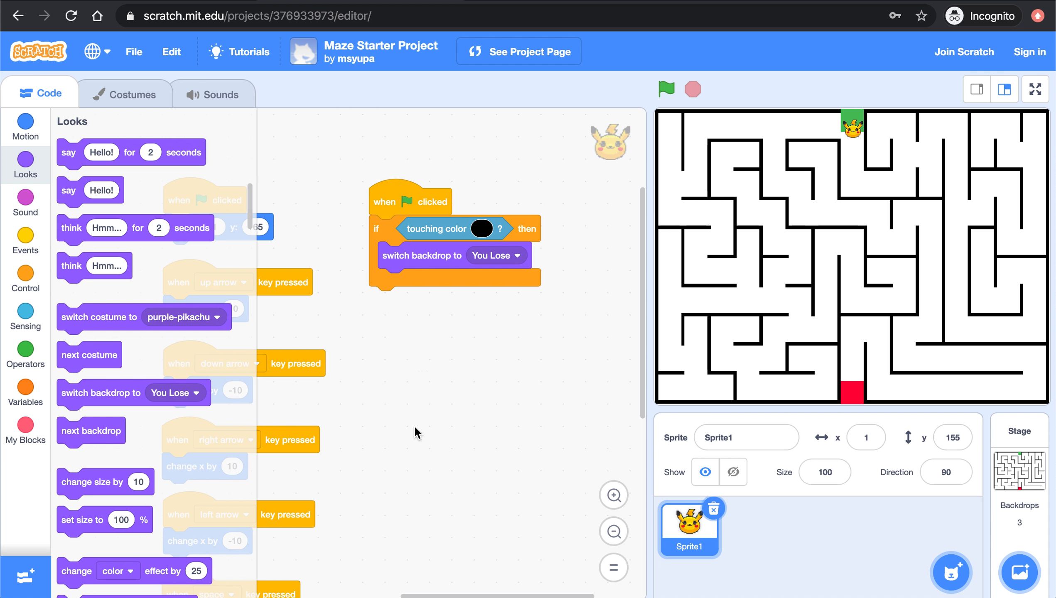
left_click(25, 276)
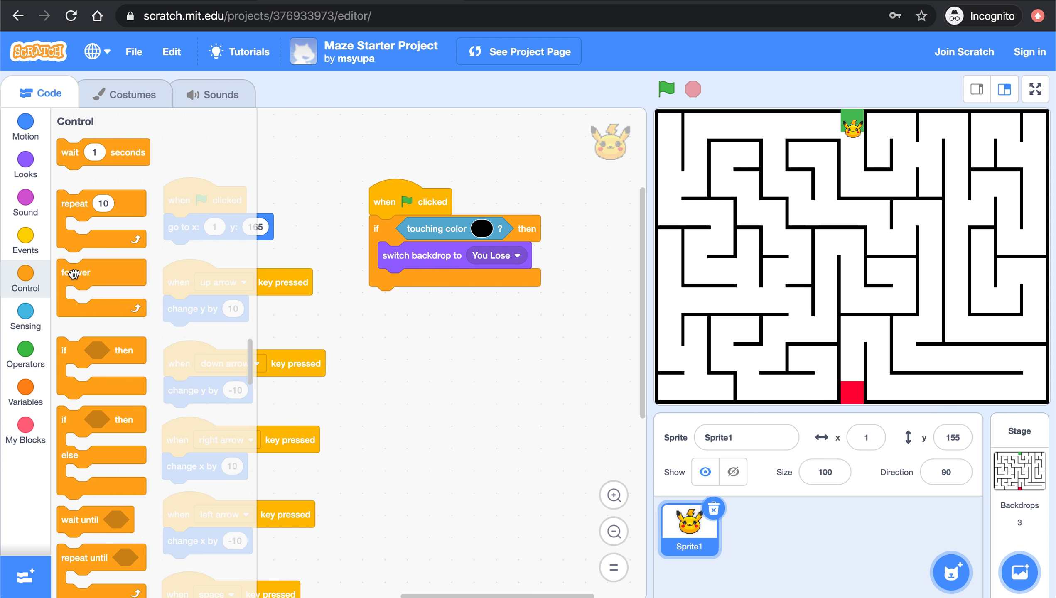
Wrap the if block in a forever loop and drive the sprite into a wall to see You Lose
left_click_drag(199, 267, 386, 225)
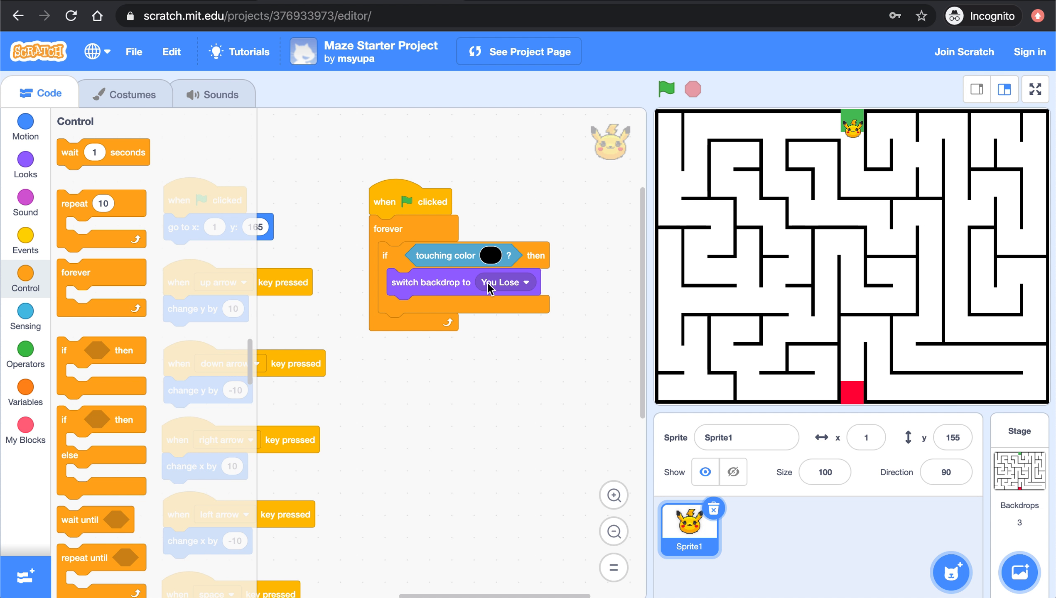
left_click(668, 90)
key("Down")
key("Down")
key("Down")
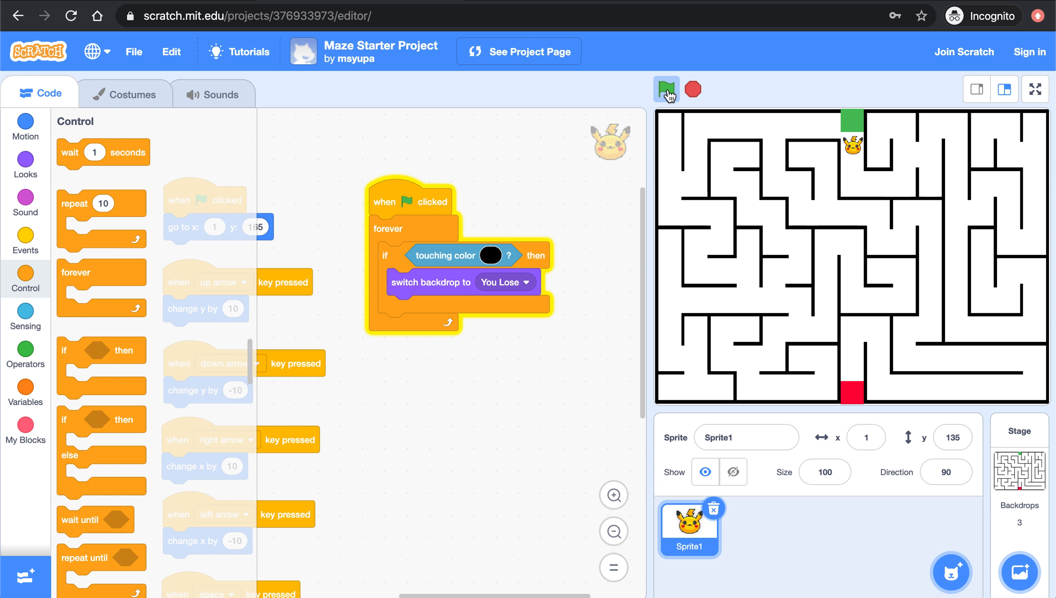
key("Right")
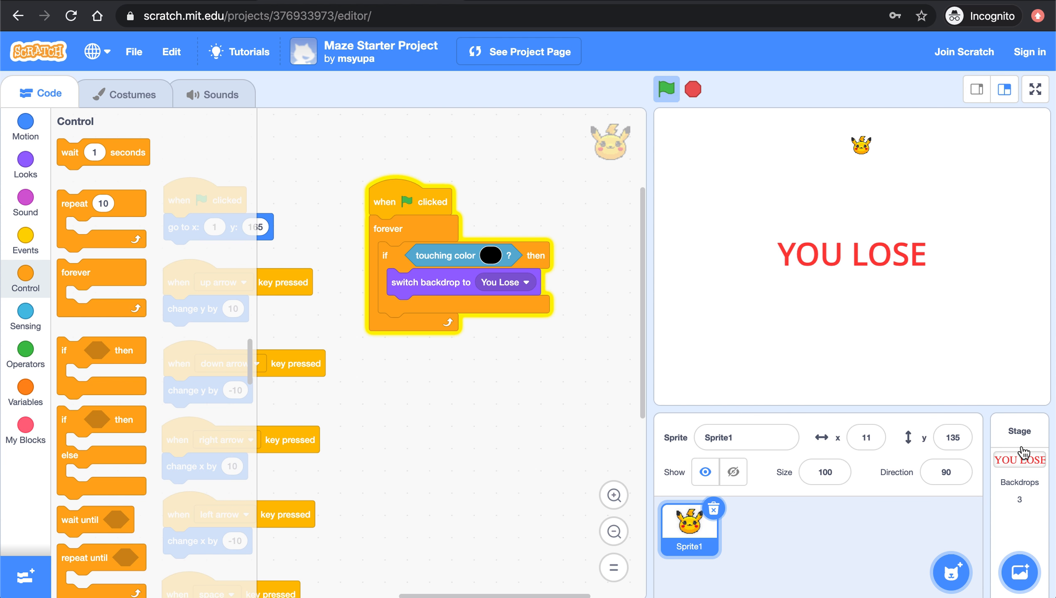
Restore the maze backdrop on the Stage and return to Sprite1's scripts
left_click(1020, 460)
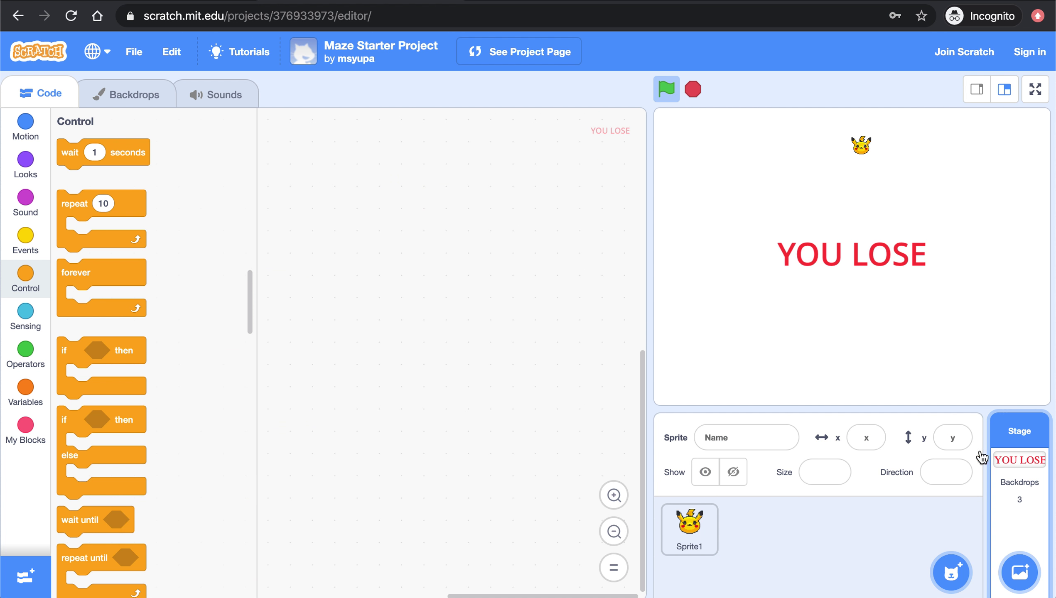
left_click(106, 93)
left_click(62, 149)
left_click(48, 93)
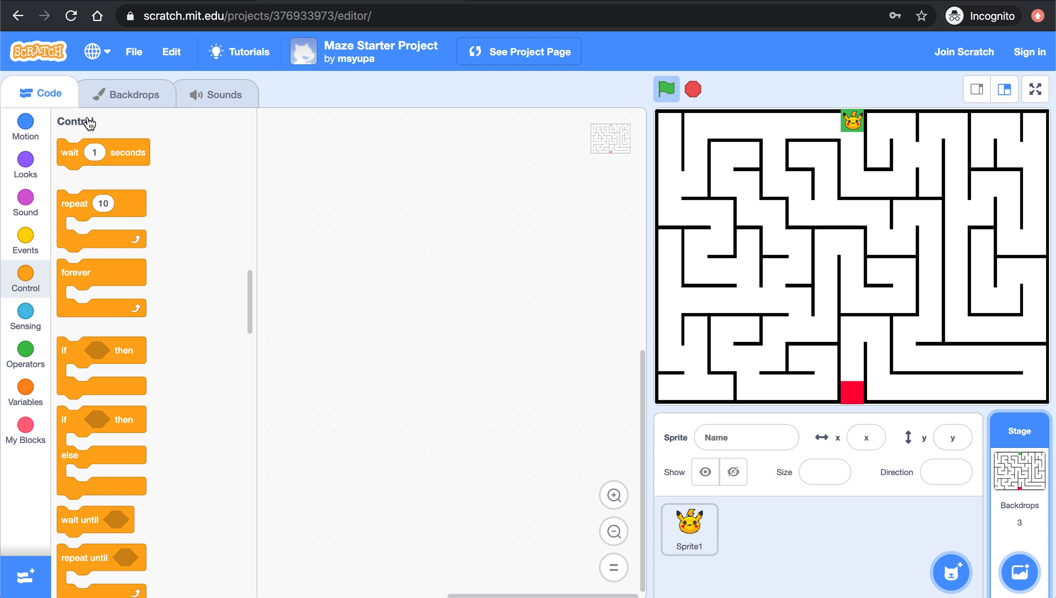
left_click(689, 530)
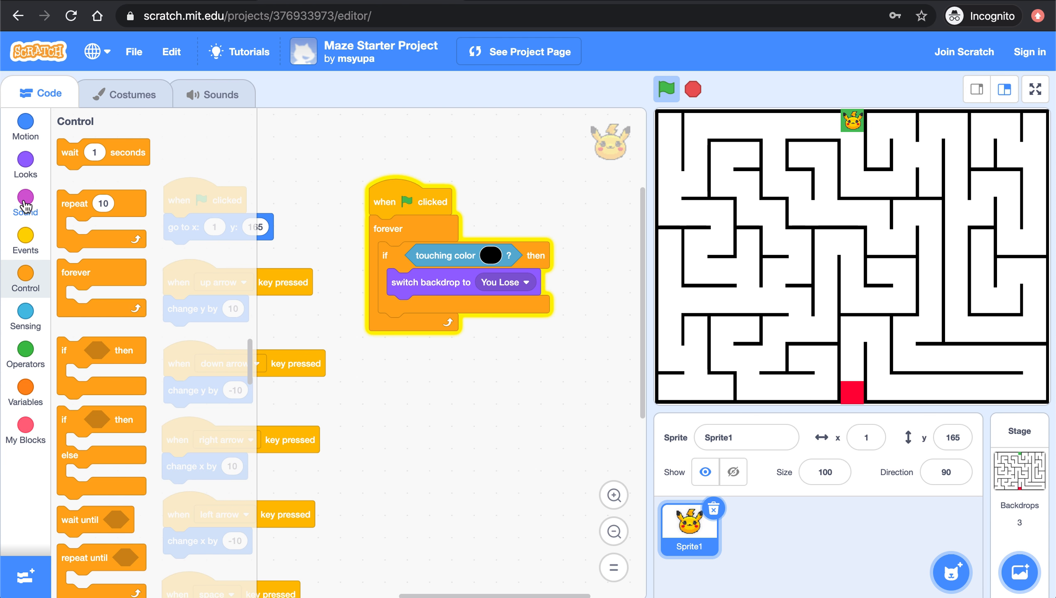
Build a second green-flag script with a forever loop holding an if-then
left_click(26, 235)
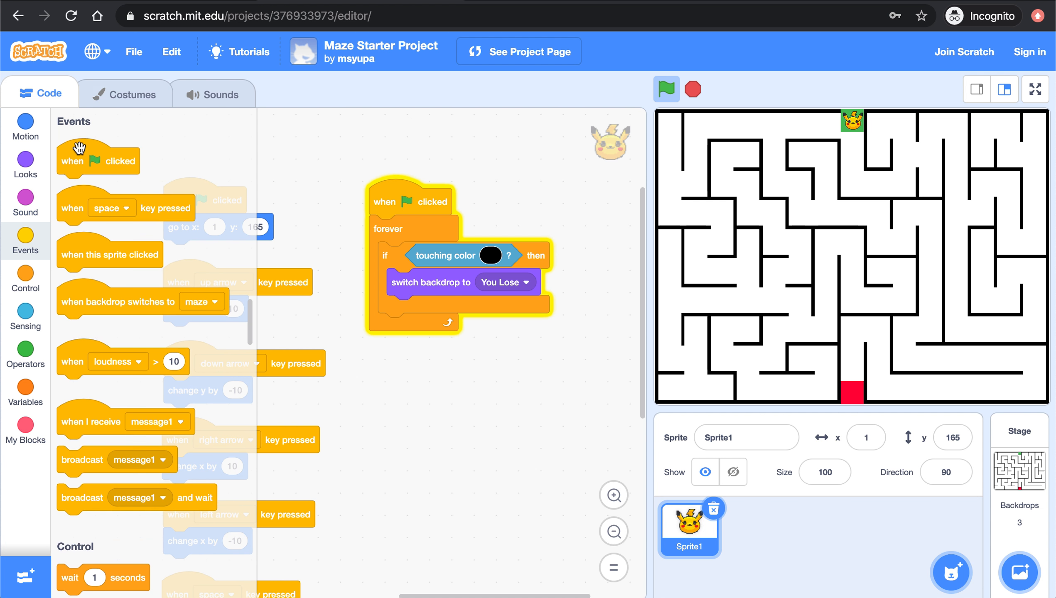
left_click_drag(83, 161, 396, 393)
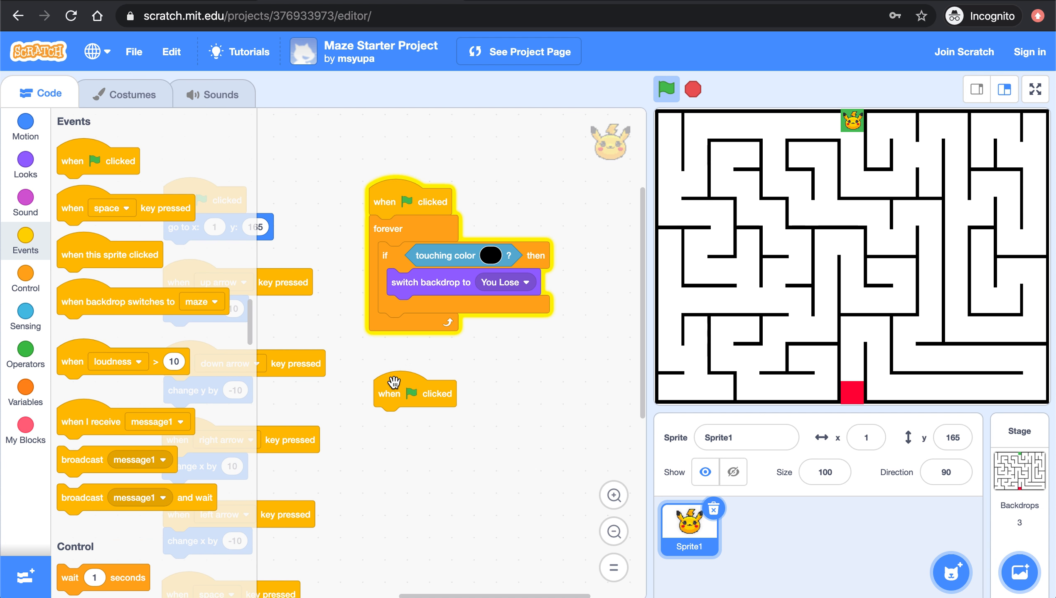
left_click(26, 274)
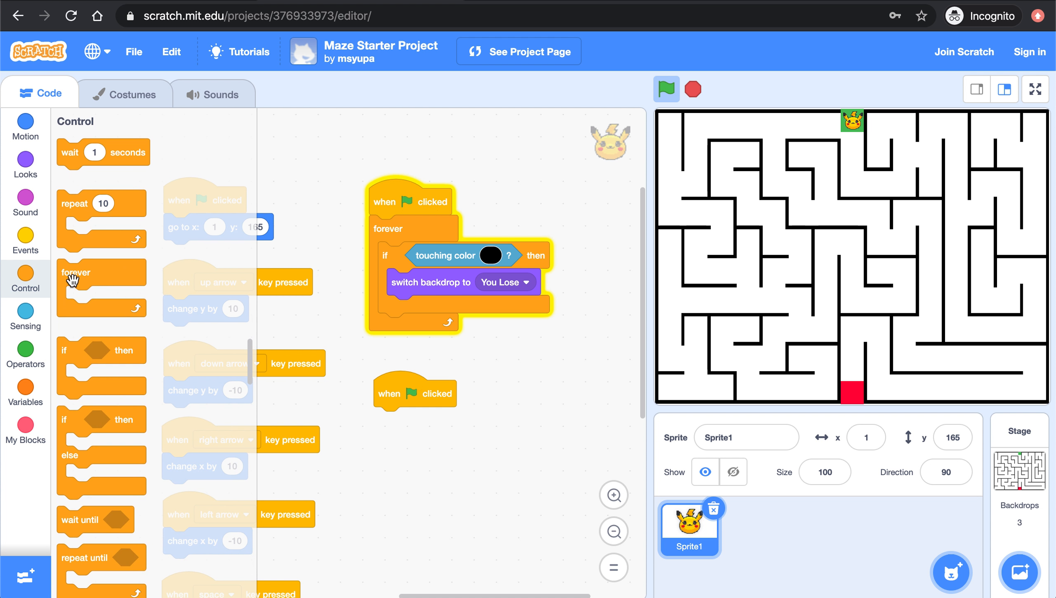
mouse_move(83, 274)
left_mouse_down()
mouse_move(518, 420)
mouse_move(390, 442)
left_mouse_up()
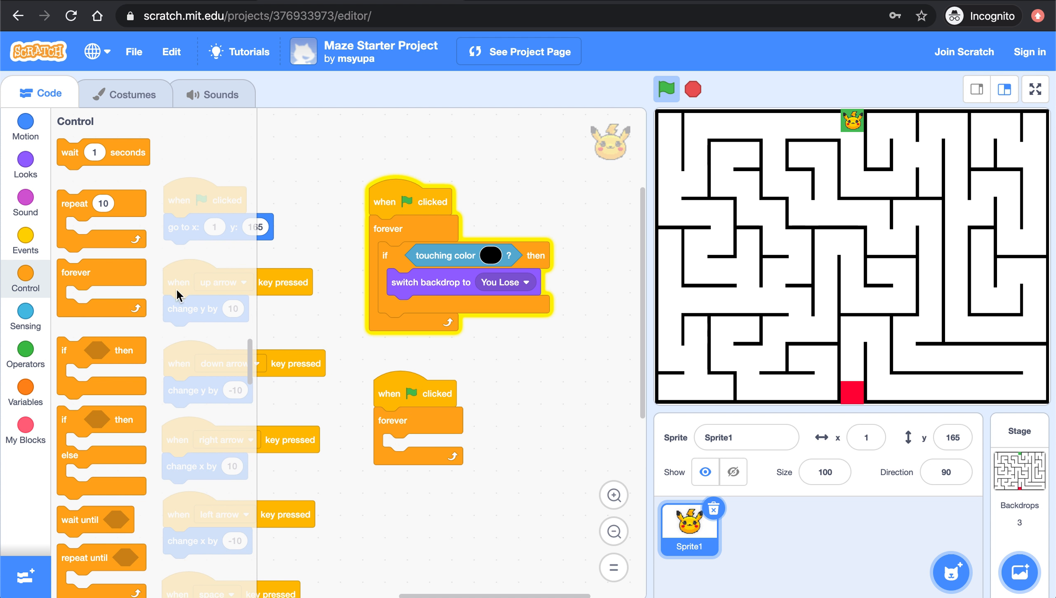
left_click_drag(74, 351, 416, 452)
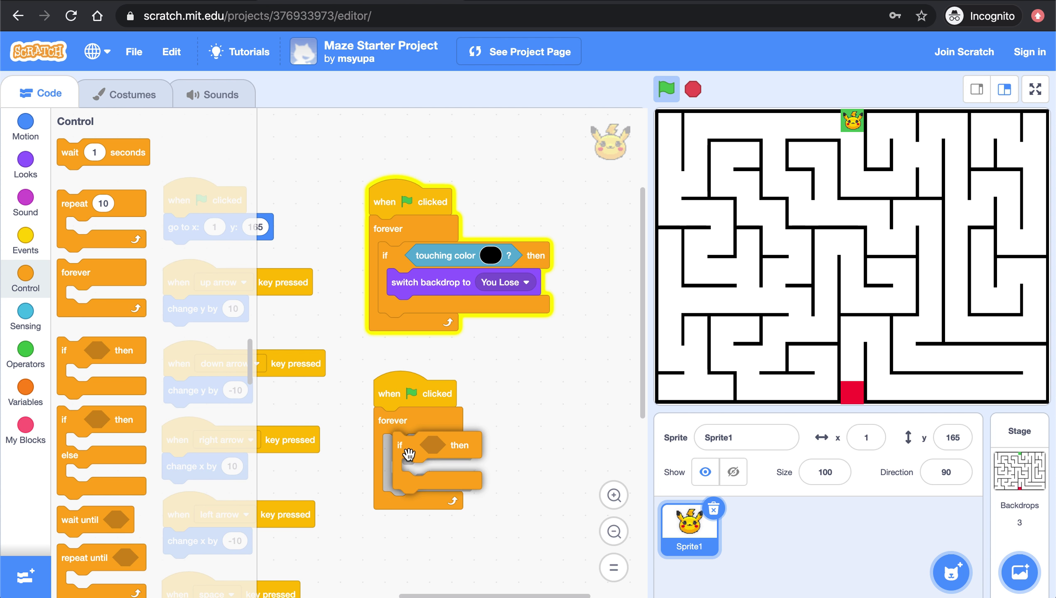
Add a touching-colour test set to the red finish square's colour
left_click(25, 317)
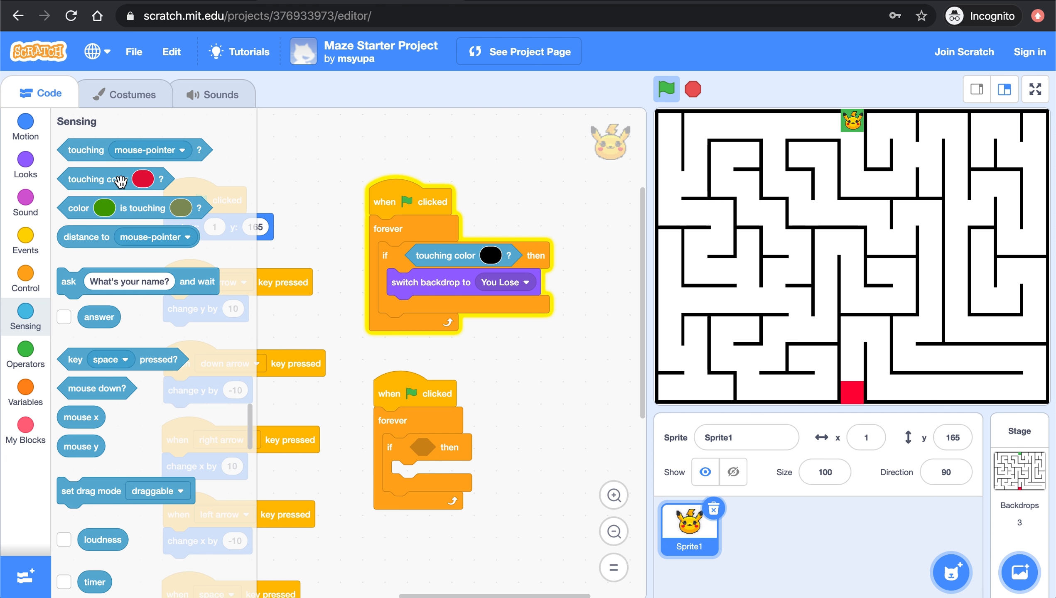
left_click_drag(96, 179, 451, 451)
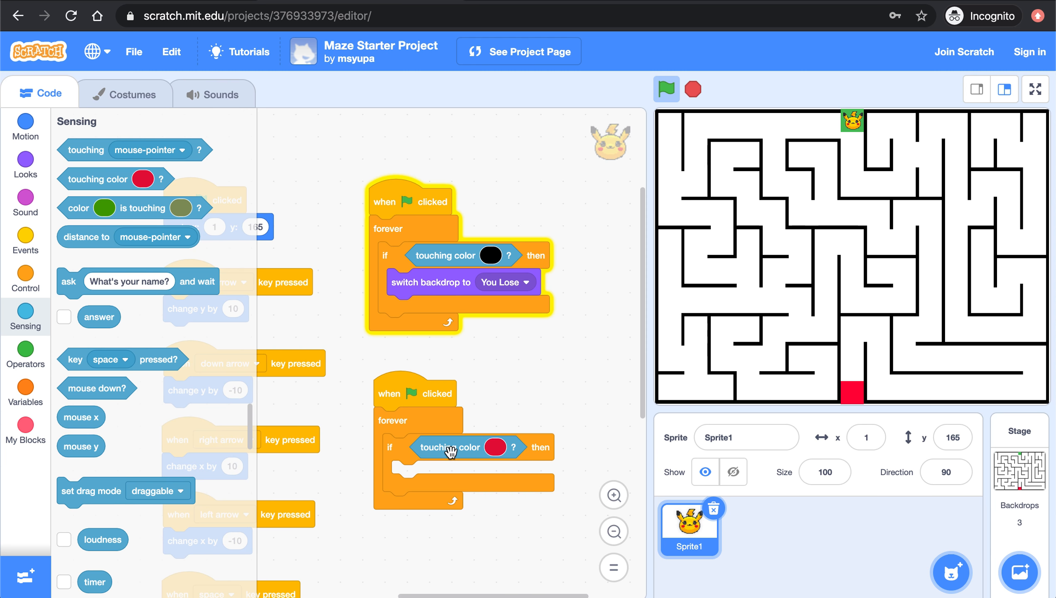
left_click(493, 448)
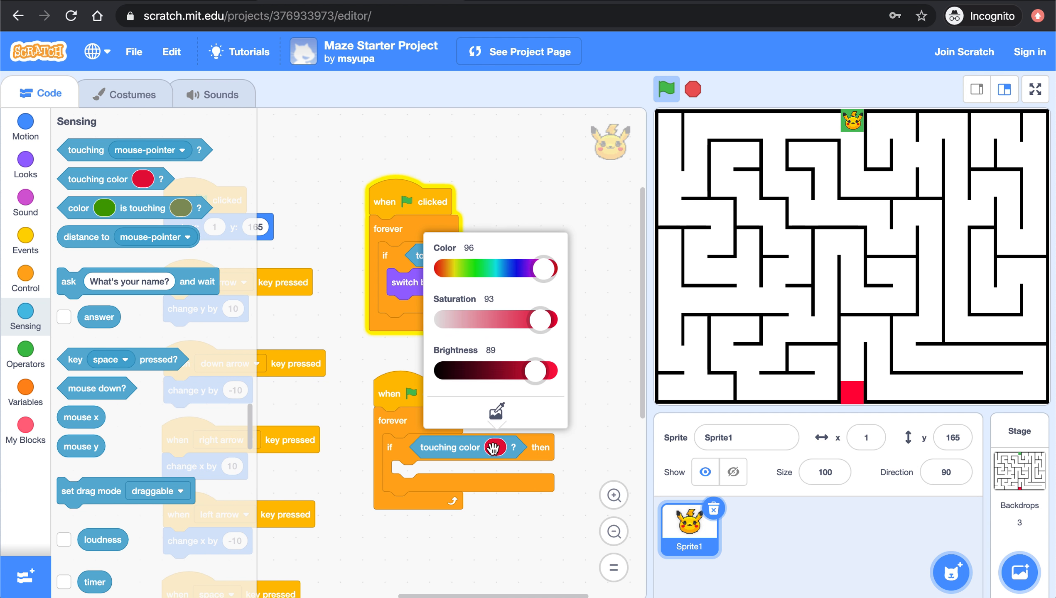
left_click(497, 412)
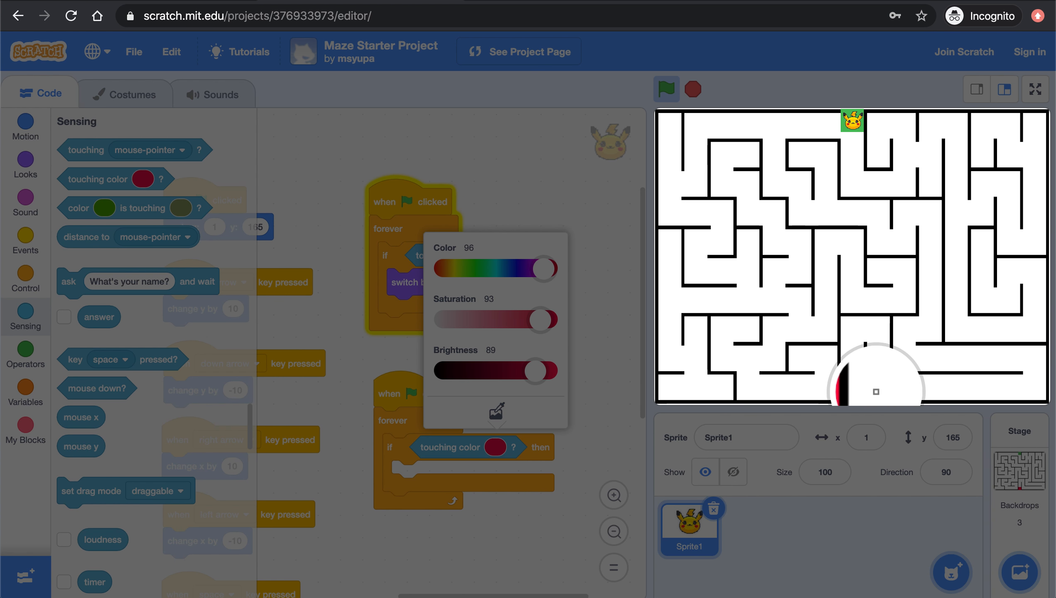
left_click(847, 394)
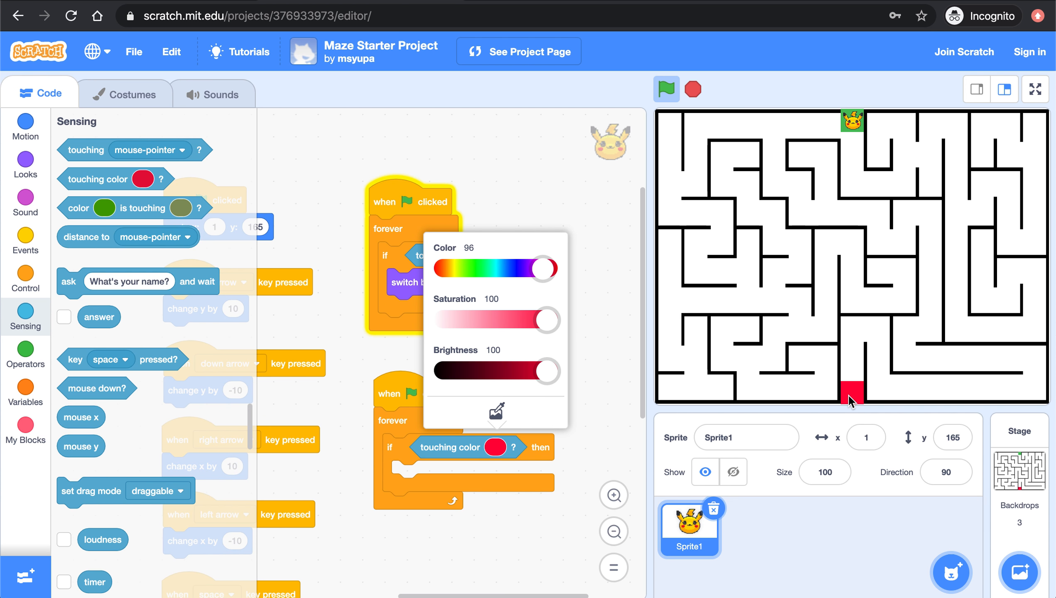
left_click(531, 525)
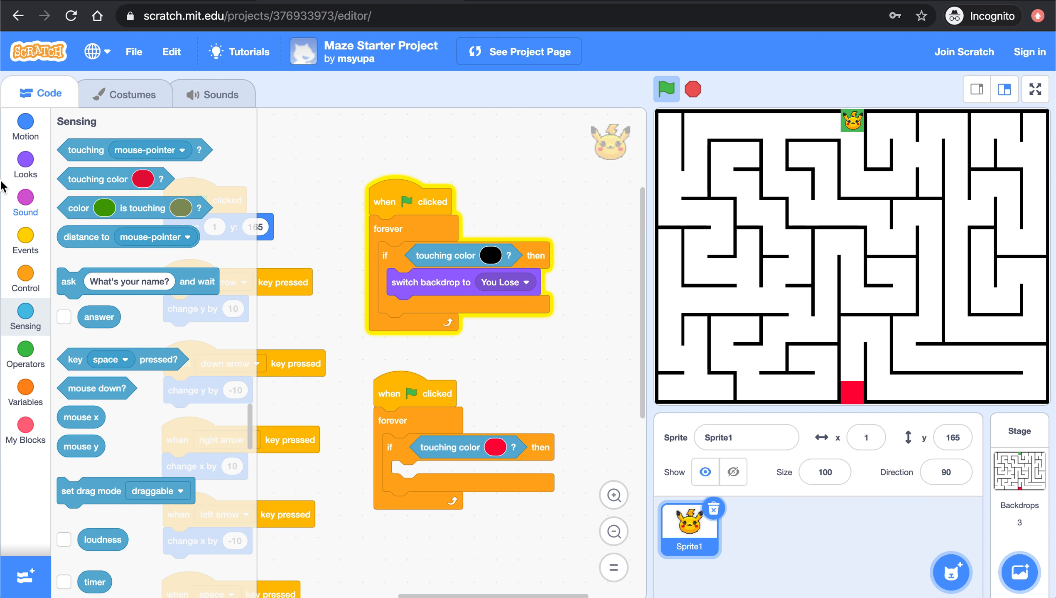
Make the red check switch the backdrop to You Win
left_click(25, 163)
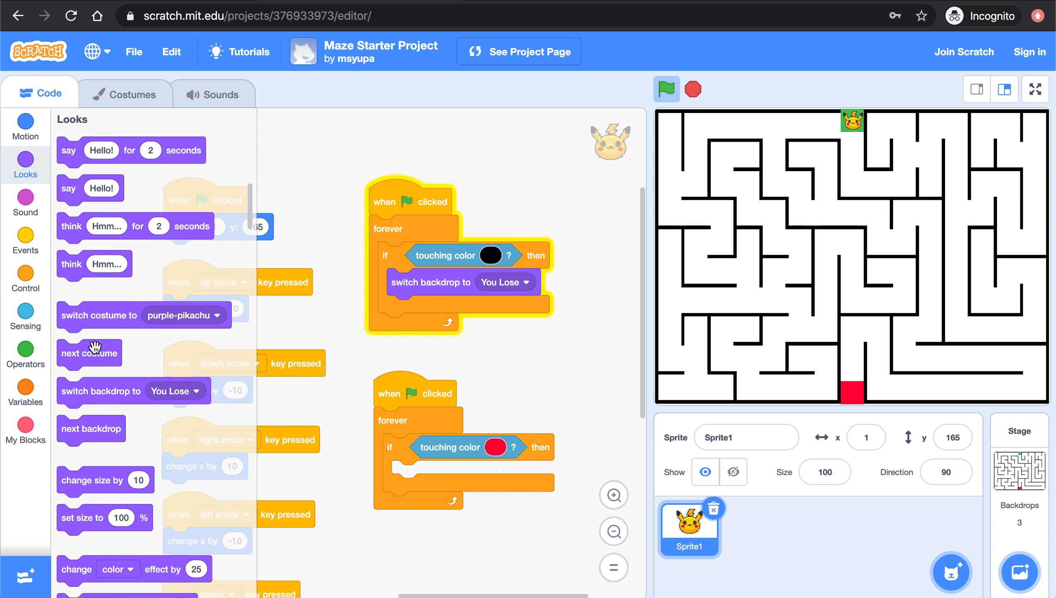
left_click_drag(83, 393, 487, 478)
left_click(517, 476)
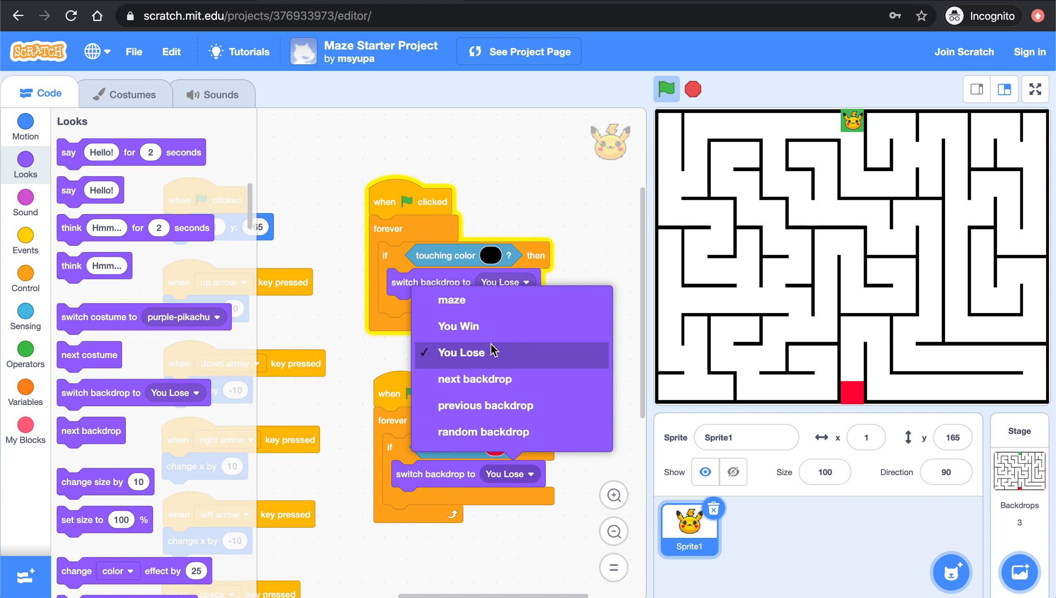
left_click(465, 328)
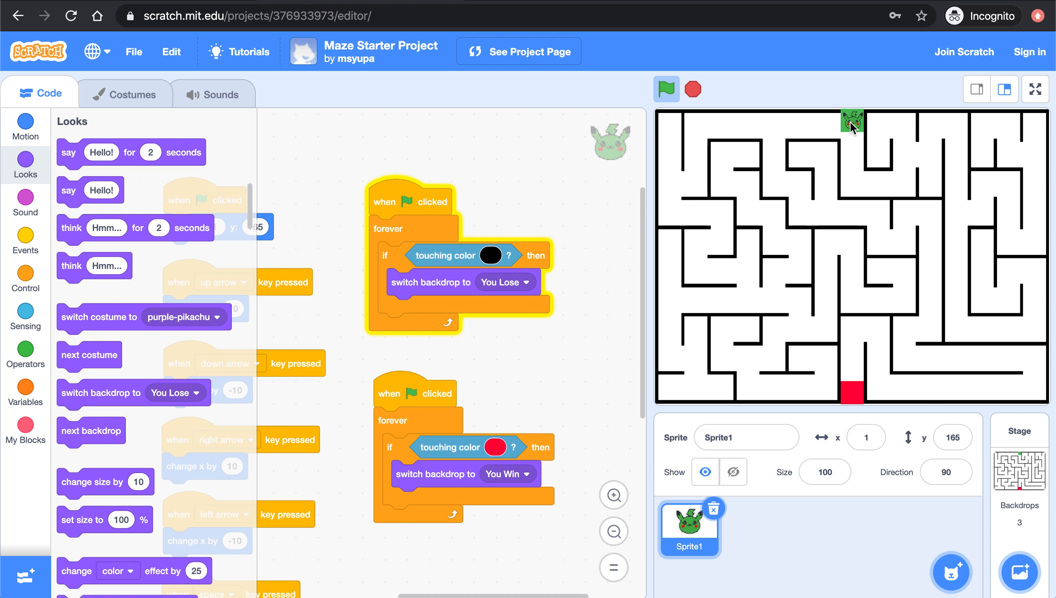
Drag the sprite onto the red square and run the script to show YOU WIN, then restart
left_click_drag(852, 124, 855, 394)
left_click(500, 450)
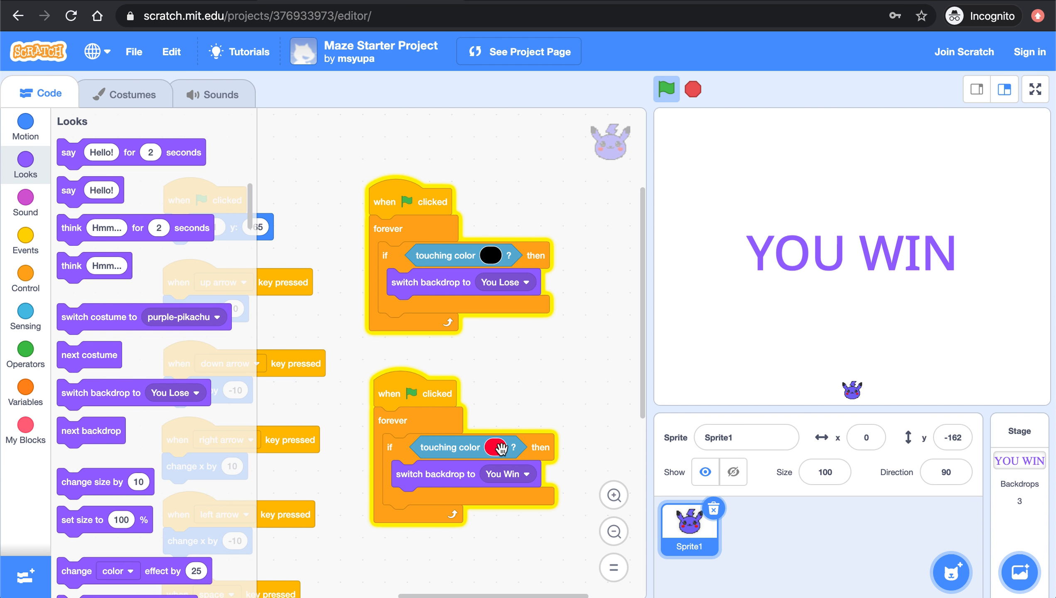
left_click(667, 88)
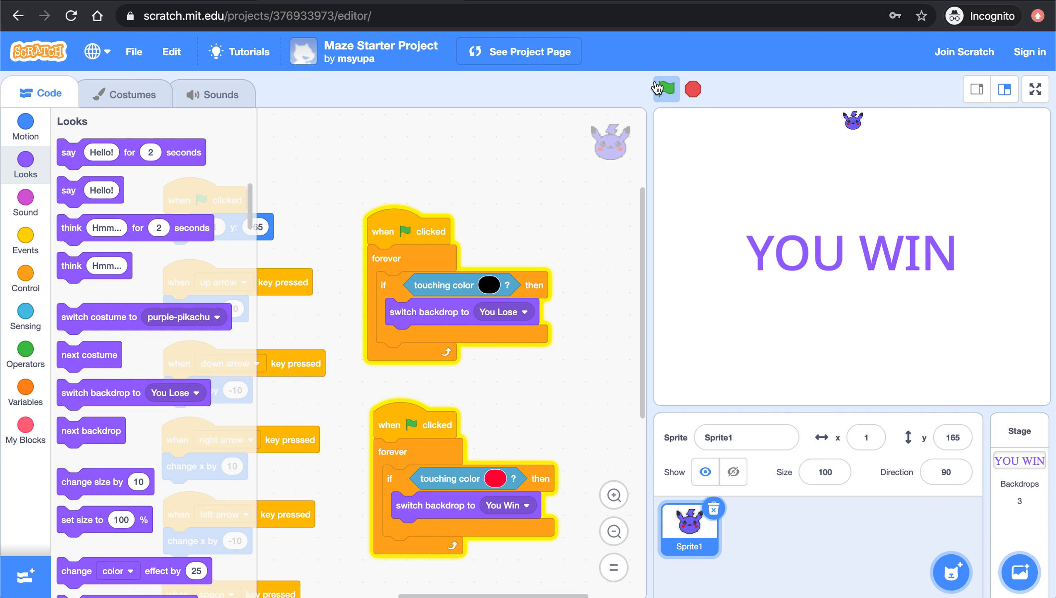
Add a green-flag script that switches the backdrop to maze
left_click(25, 243)
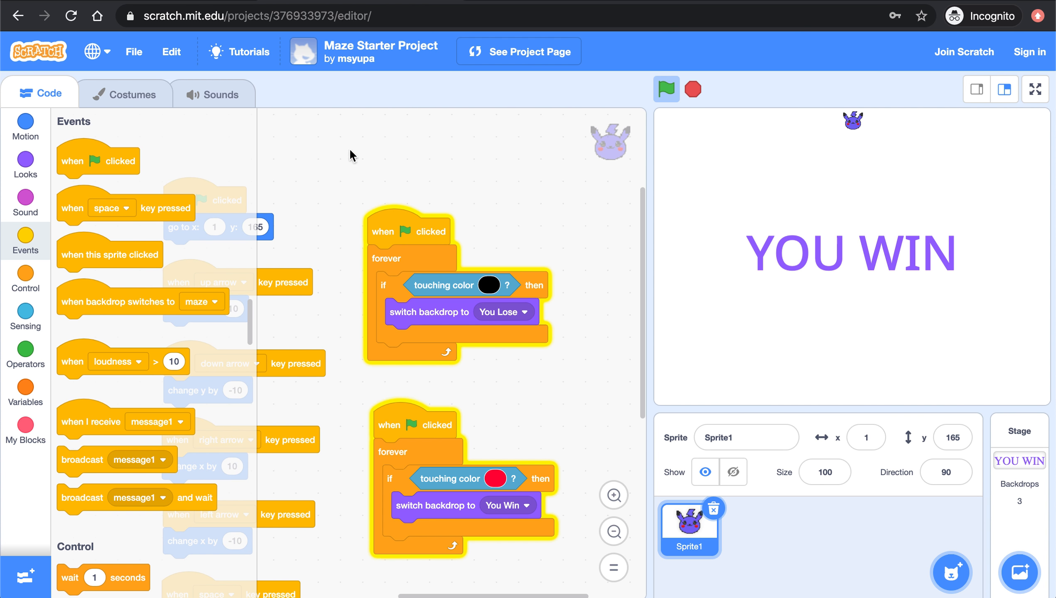
left_click_drag(97, 161, 382, 132)
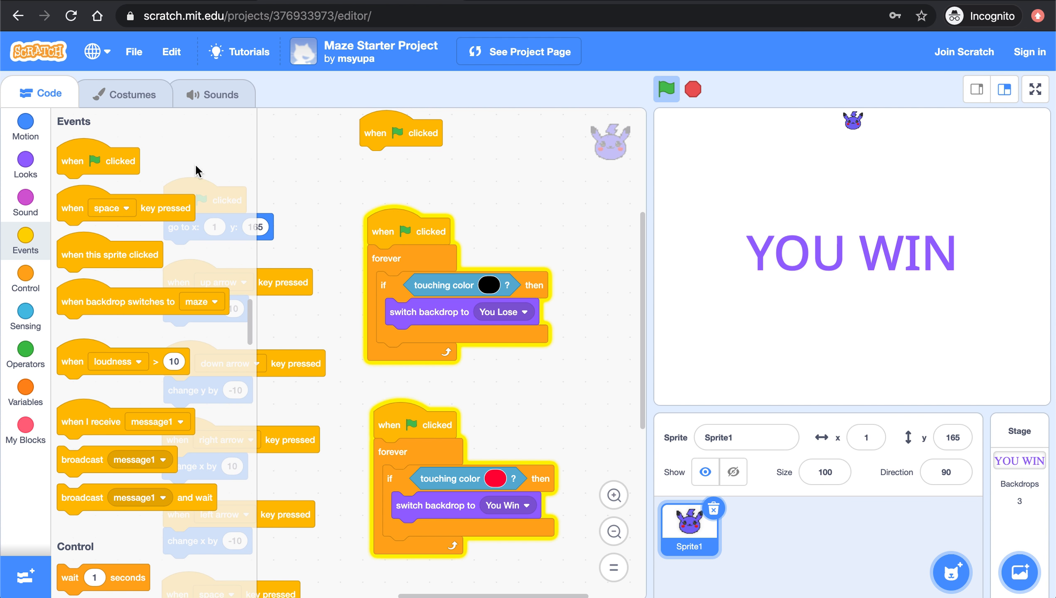
left_click(25, 161)
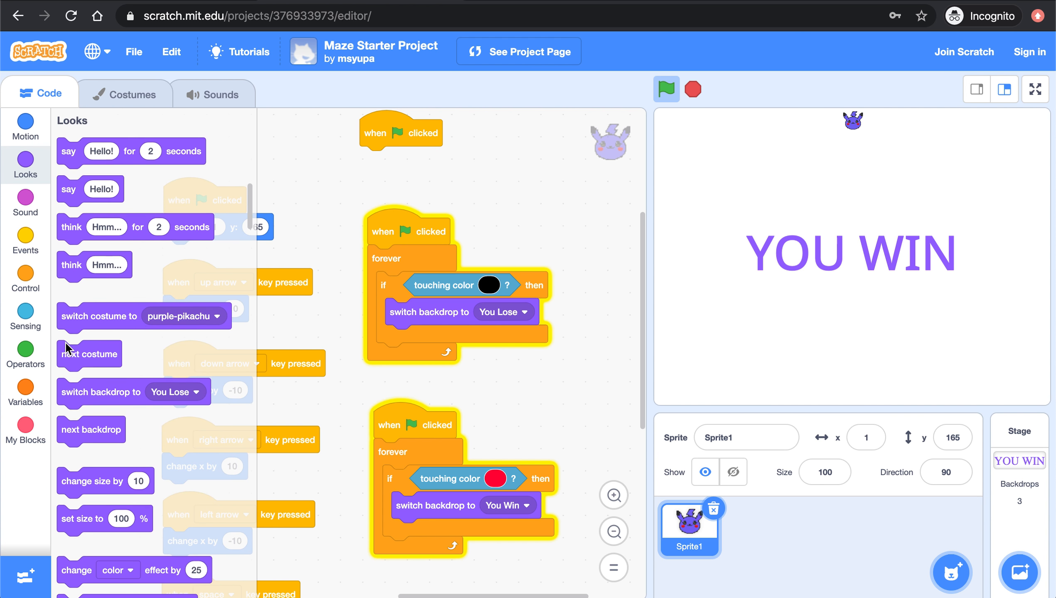
left_click_drag(82, 395, 421, 161)
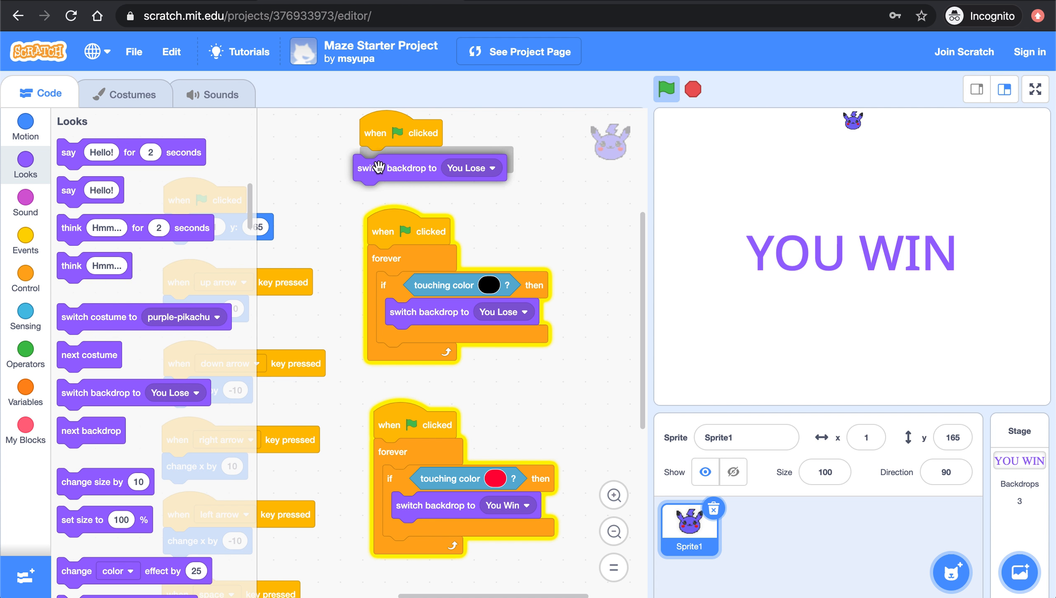
left_click(483, 160)
left_click(420, 198)
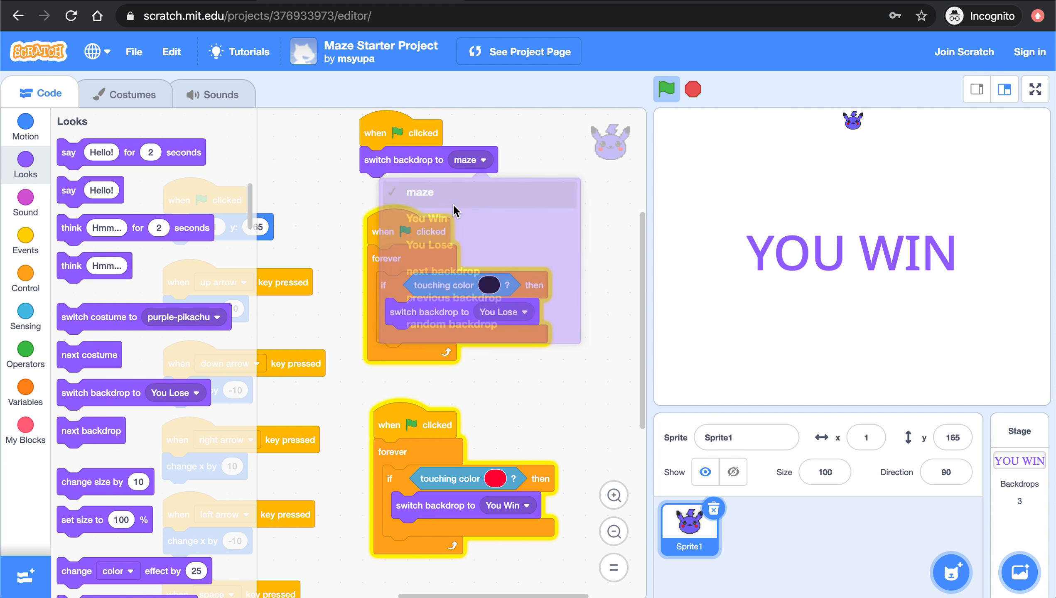
left_click_drag(383, 132, 389, 139)
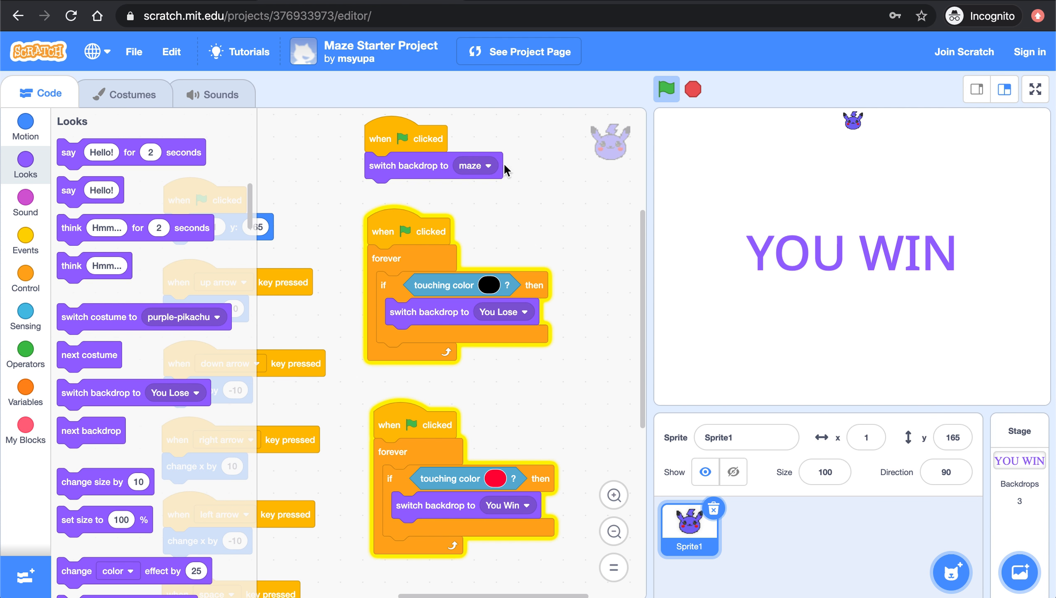
Stop and restart the game so the maze backdrop shows again
left_click(693, 89)
left_click(667, 89)
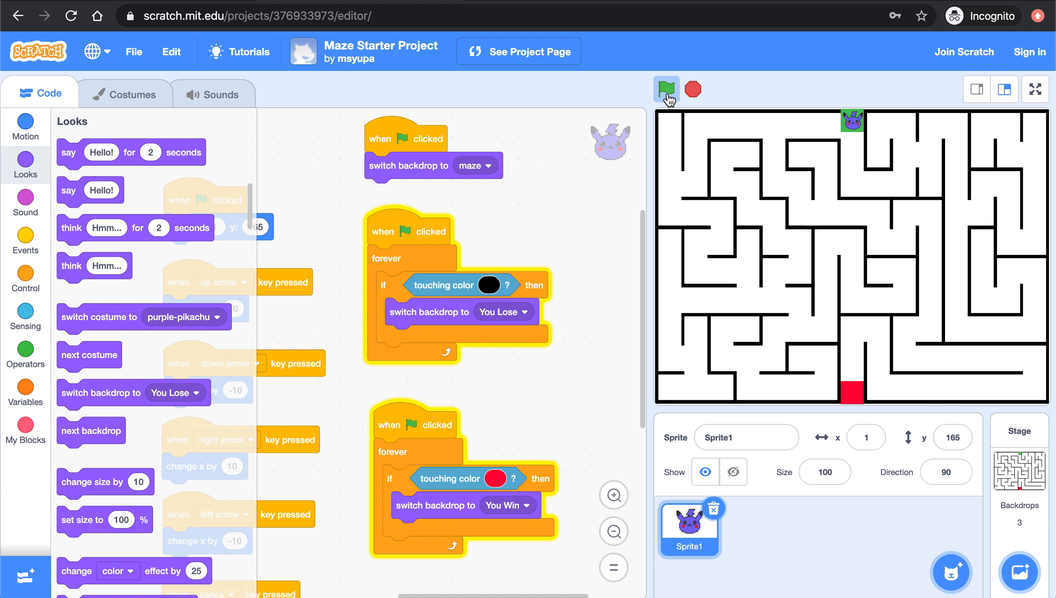
Steer the sprite down and right through the maze until it hits a wall and YOU LOSE shows
key("Down")
key("Down")
key("Down")
key("Down")
key("Down")
key("Down")
key("Down")
key("Down")
key("Right")
key("Right")
key("Right")
key("Right")
key("Right")
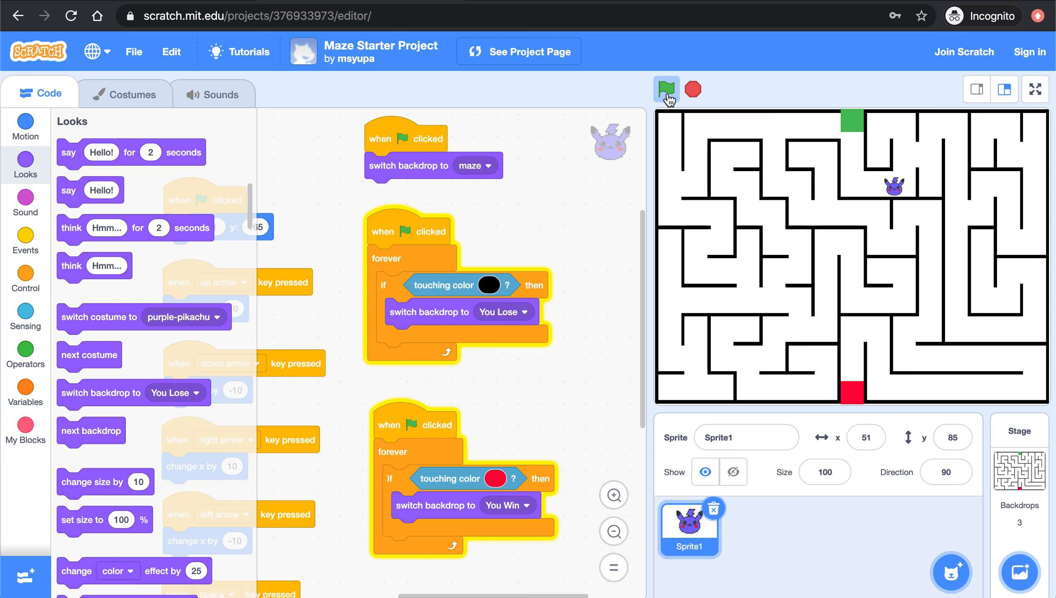
key("Right")
key("Right")
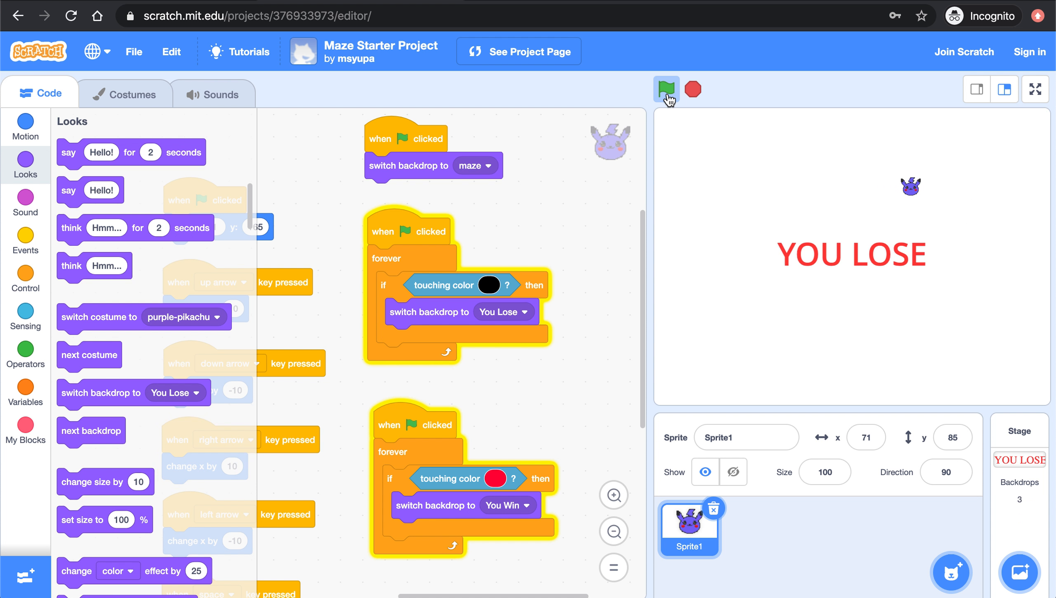
Restart with the green flag to restore the maze, then move Pikachu onto the red finish square for YOU WIN
left_click(667, 89)
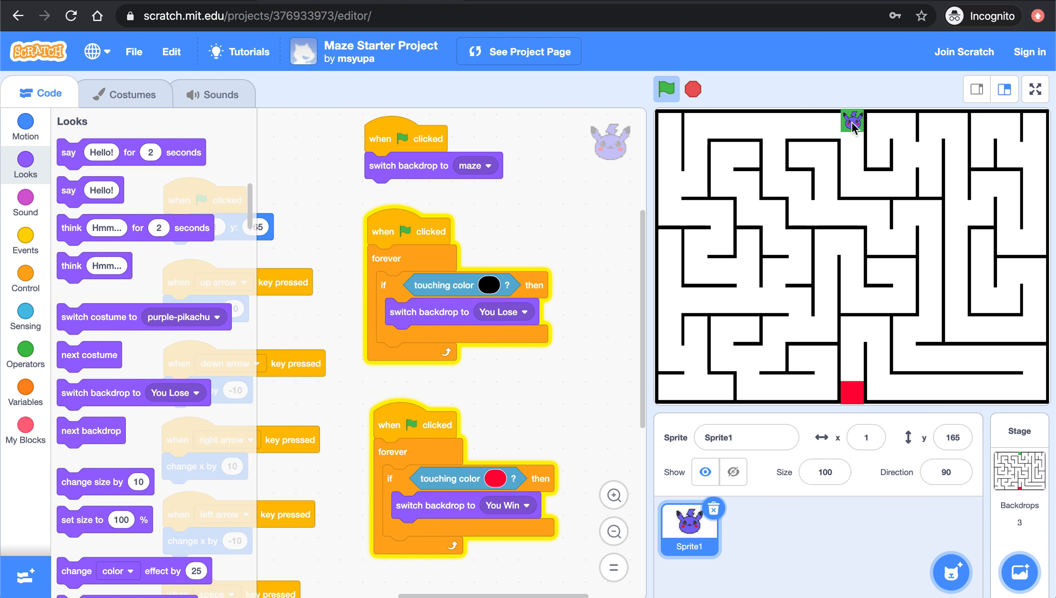
left_click_drag(851, 123, 849, 394)
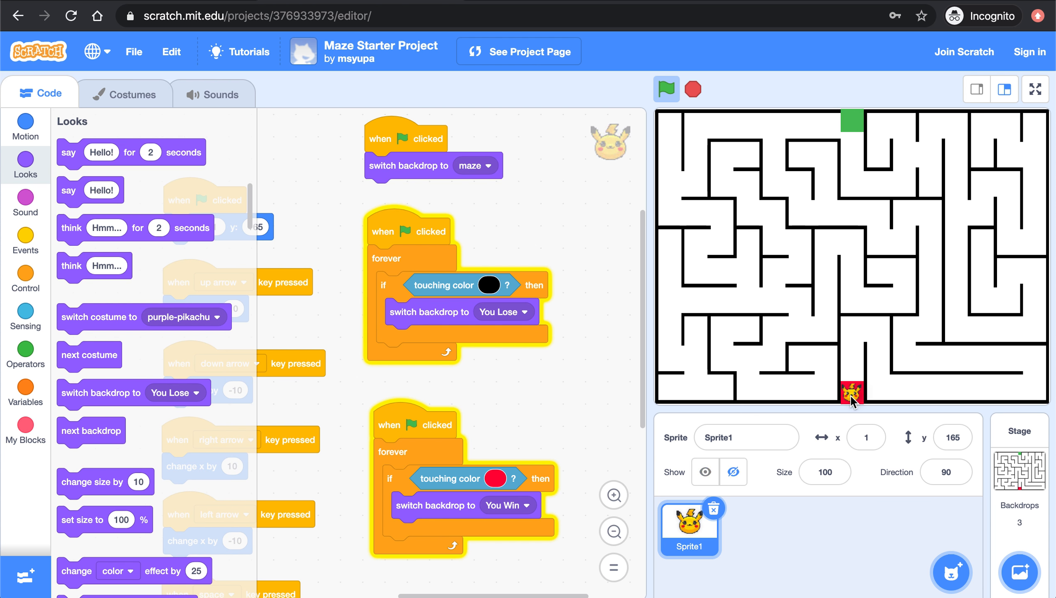